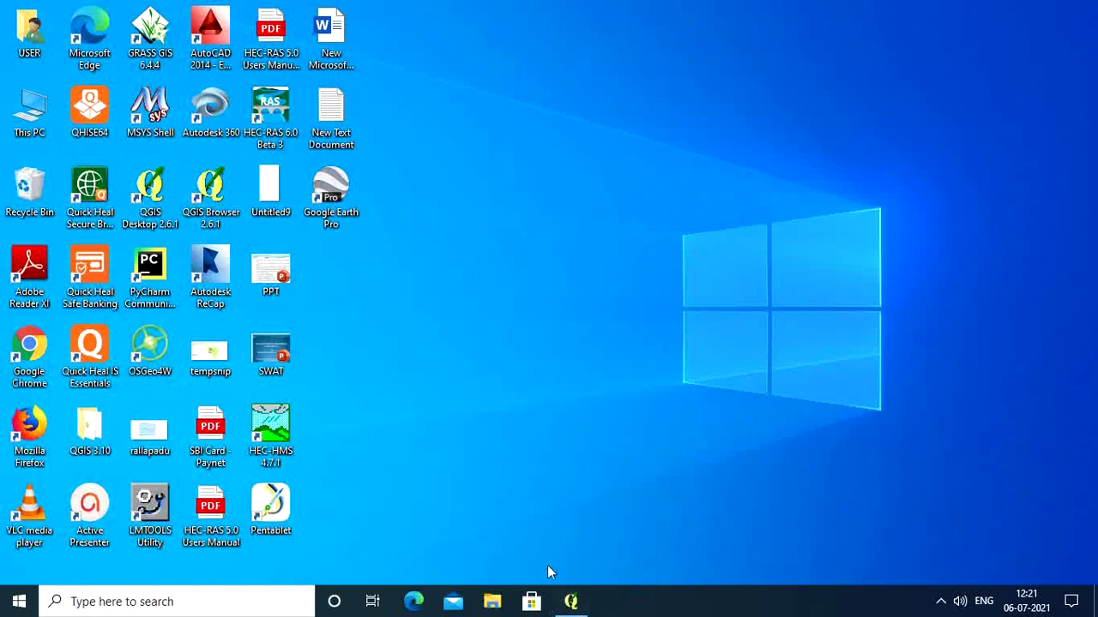
Bring the QGIS 2.6.1 window to the foreground from the taskbar
mouse_move(574, 603)
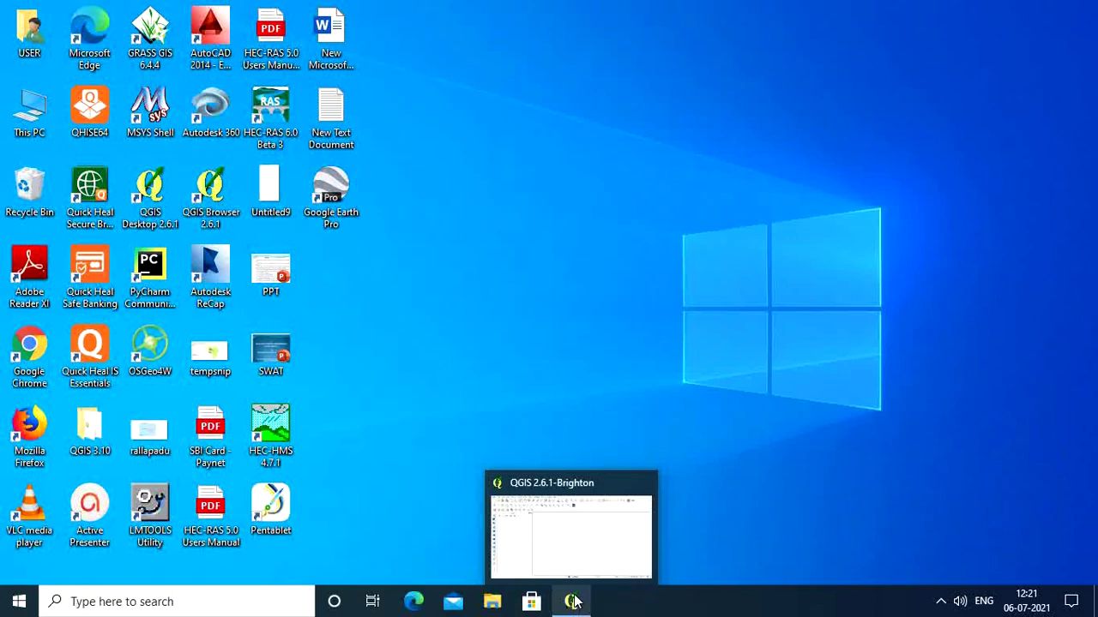
click(572, 604)
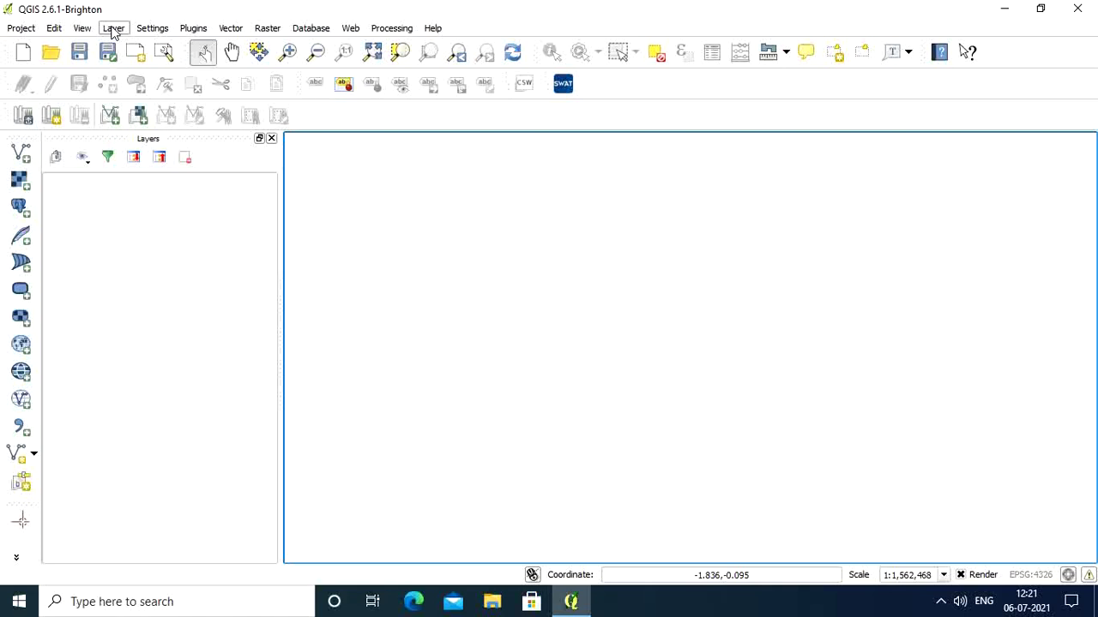
Add Wyra_dem from D:/Youtube/DEM_reproject as a raster layer
click(114, 28)
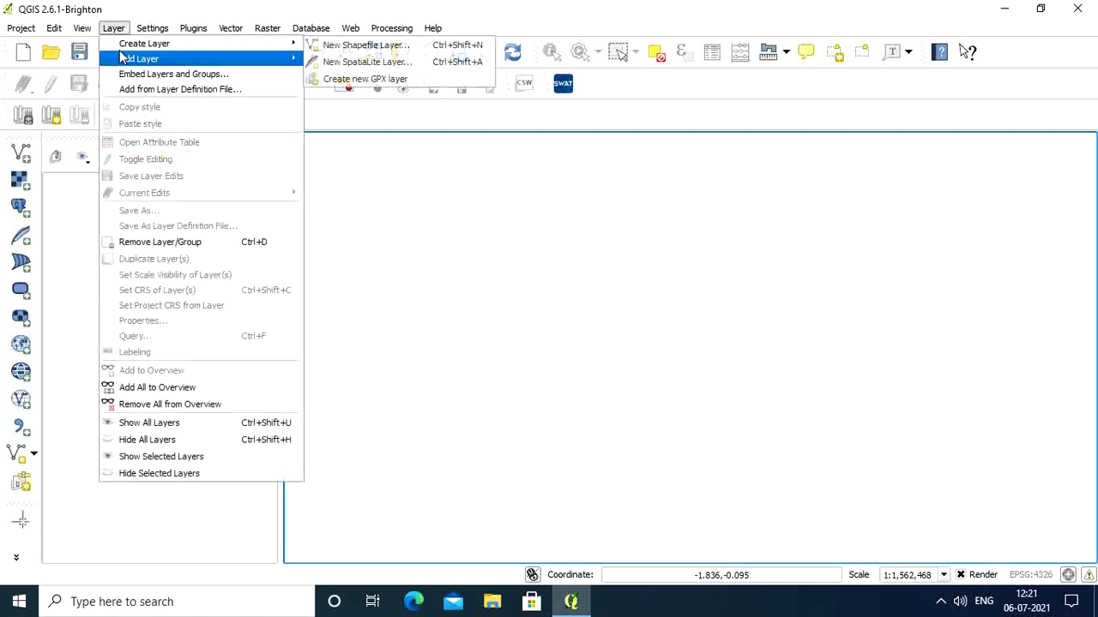
mouse_move(154, 59)
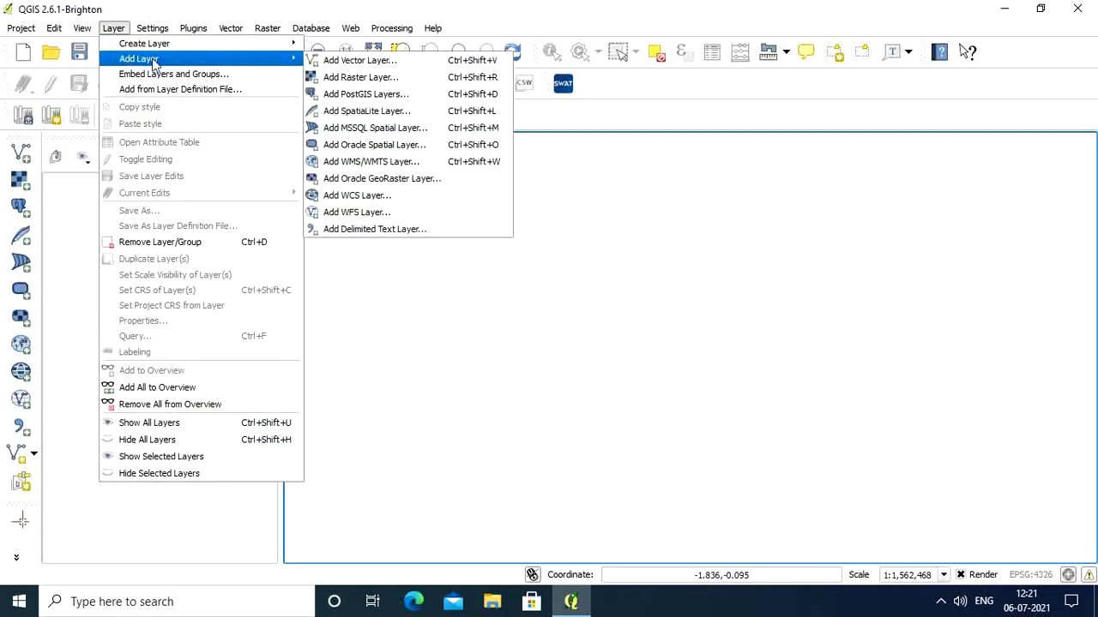
click(341, 78)
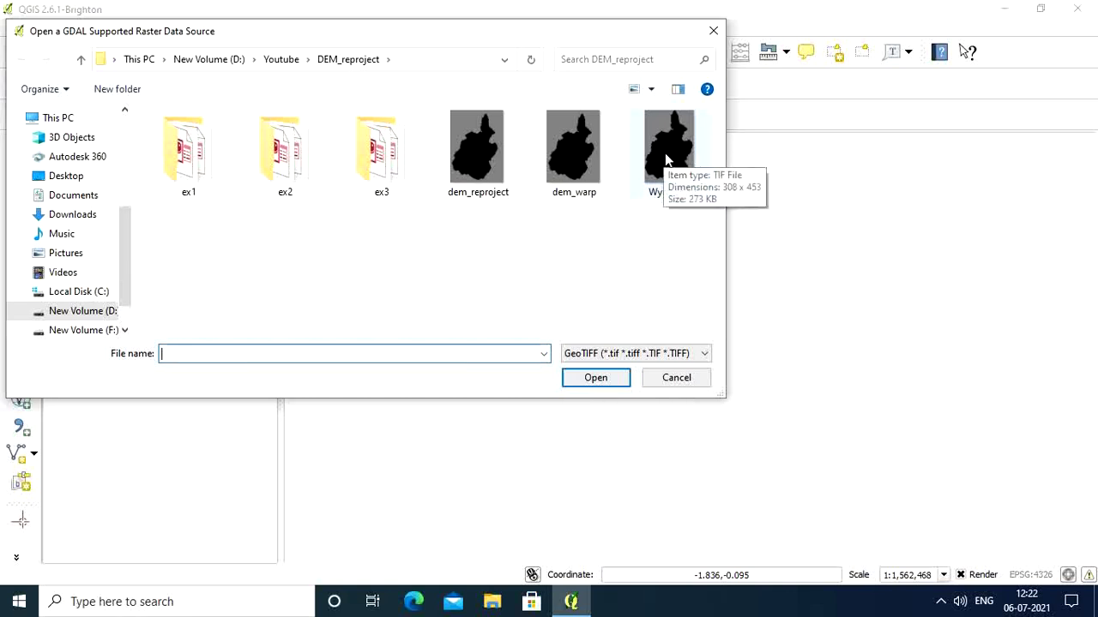
click(667, 160)
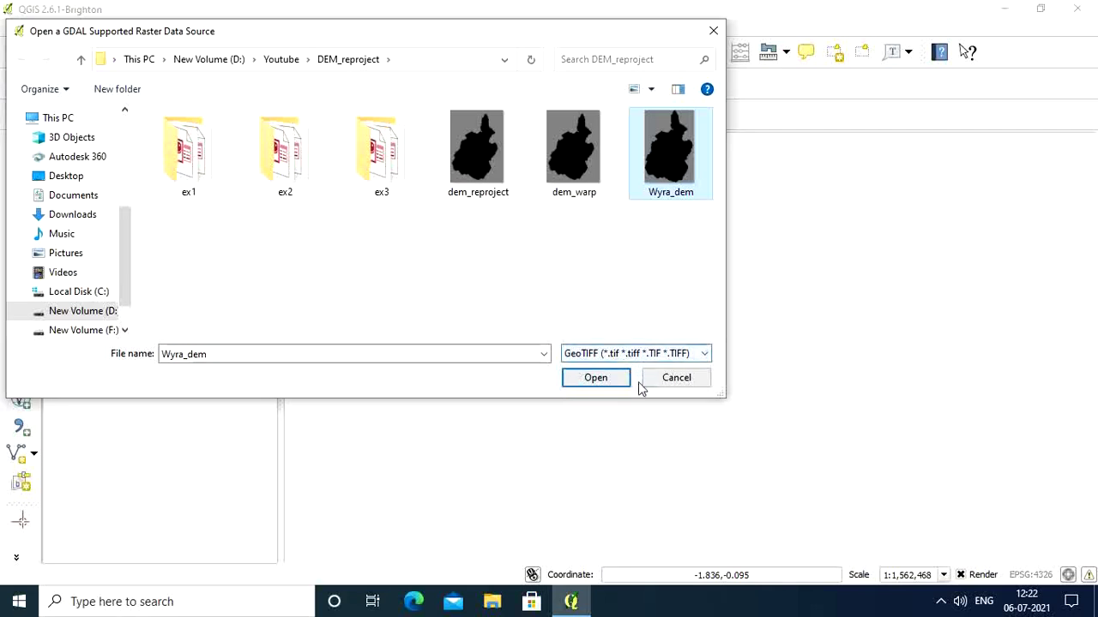
click(607, 382)
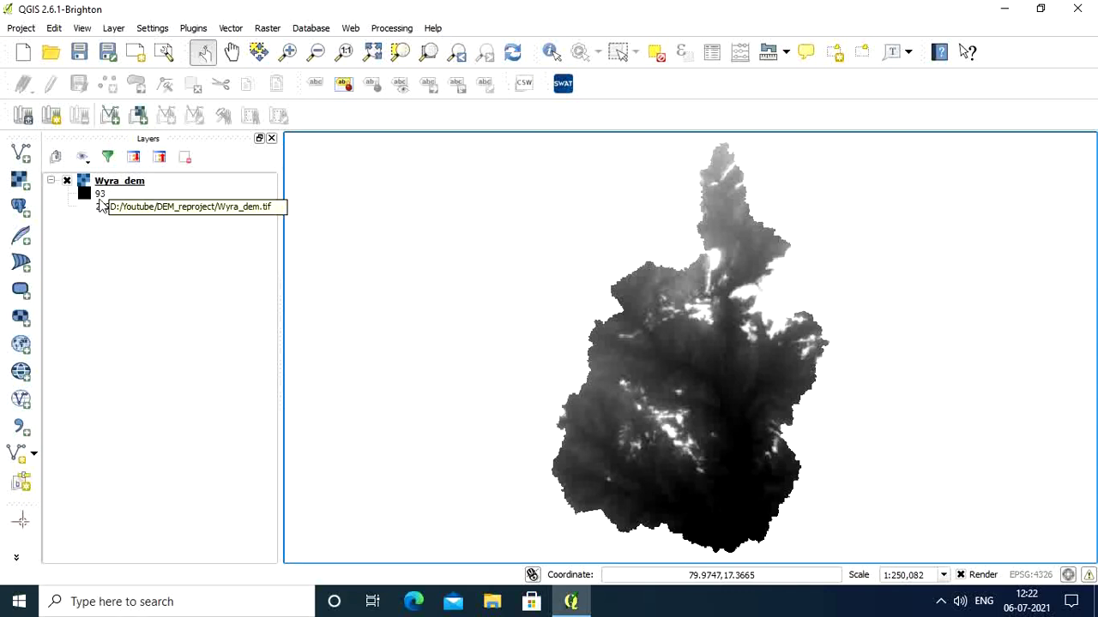
right_click(140, 186)
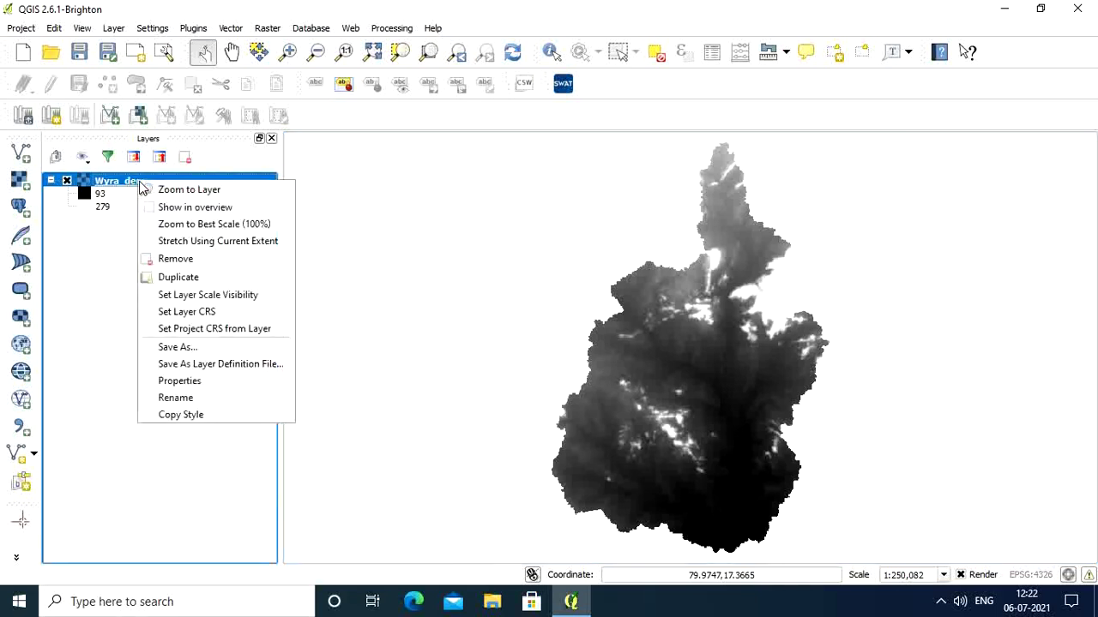
click(180, 386)
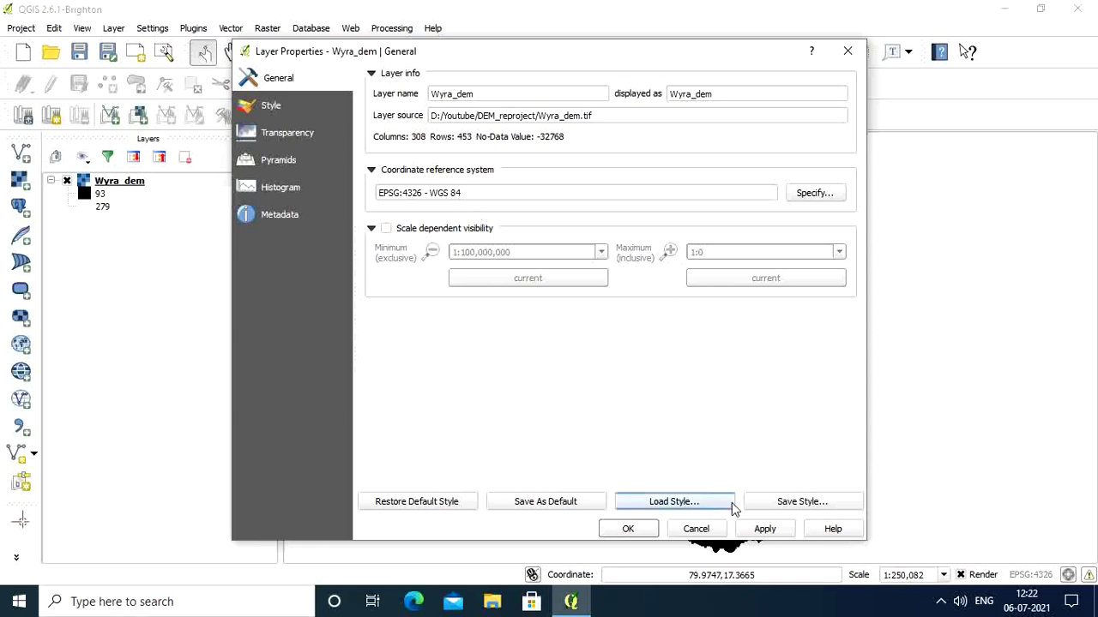
click(627, 528)
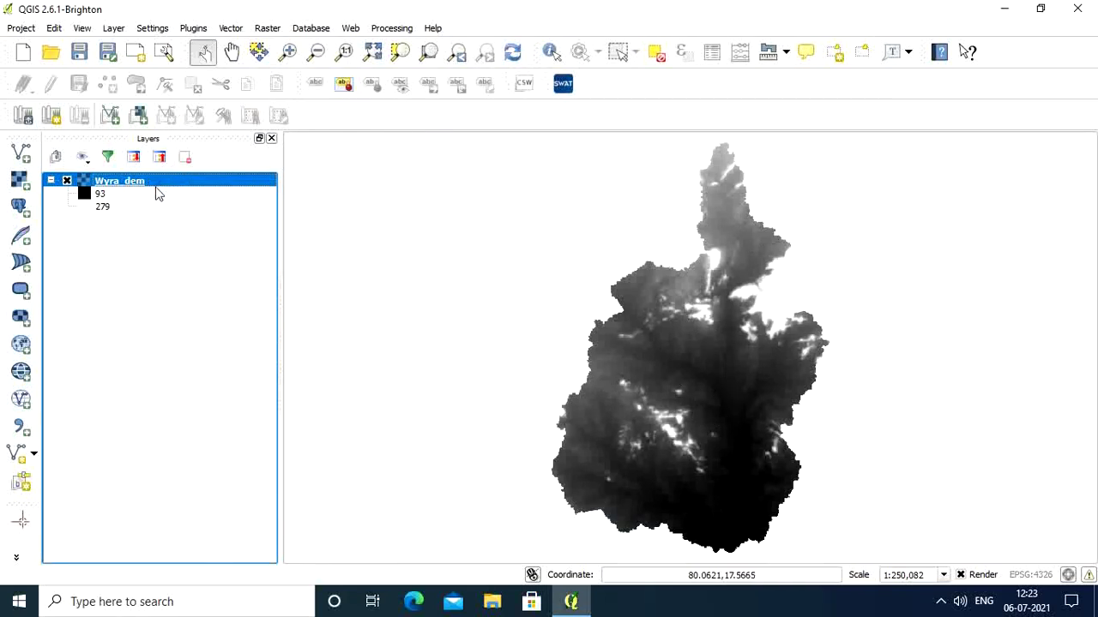
Create a new QSWAT project named ex4, discarding the unsaved current project
click(567, 92)
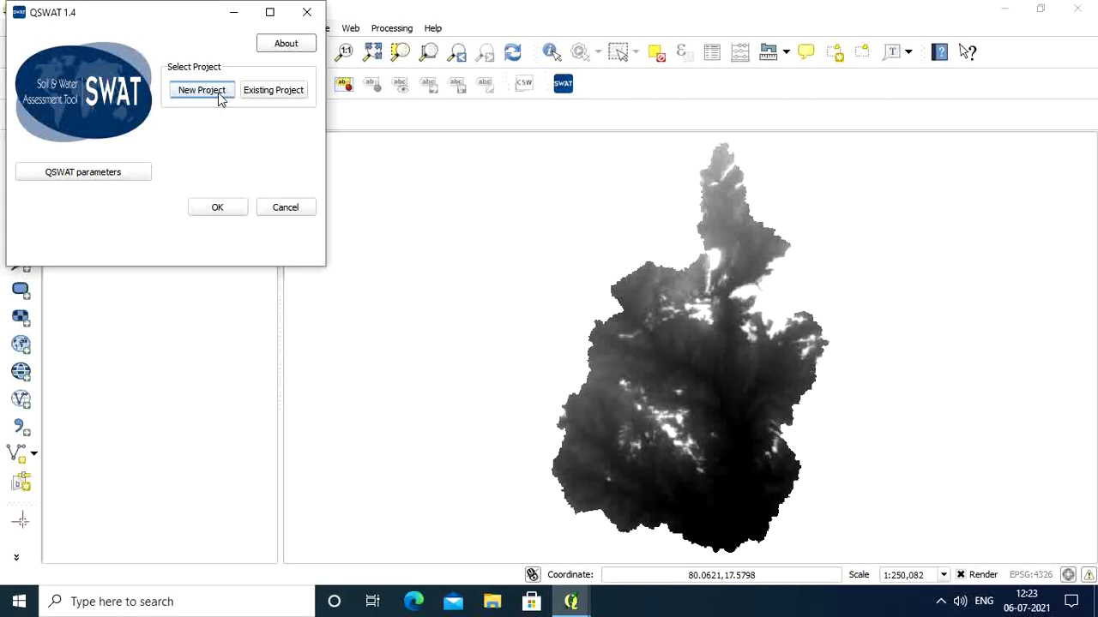
click(219, 97)
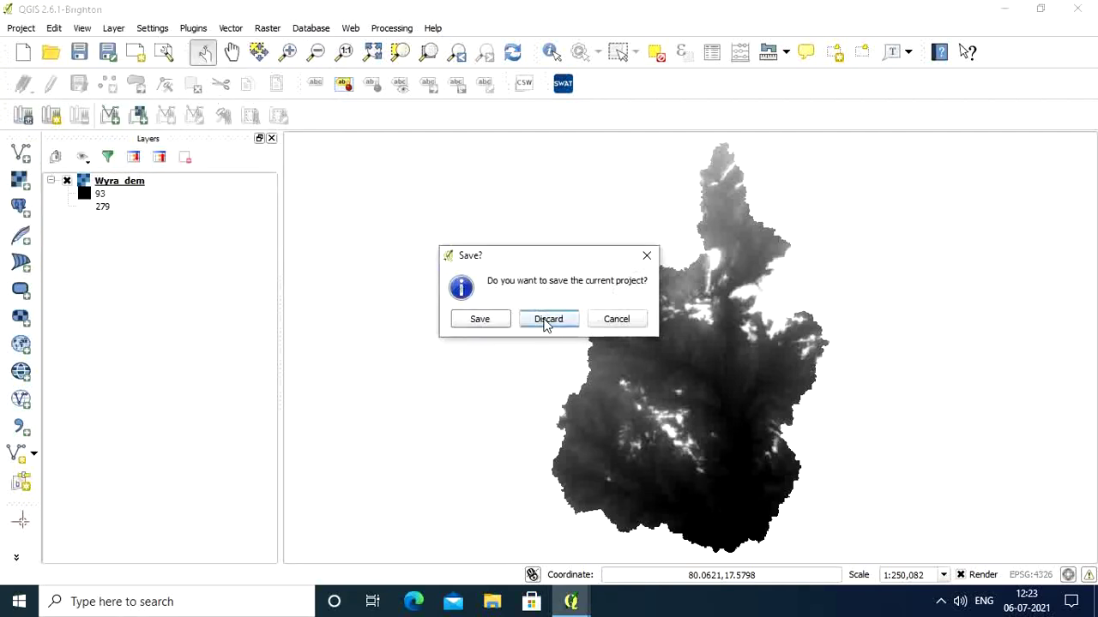
click(546, 320)
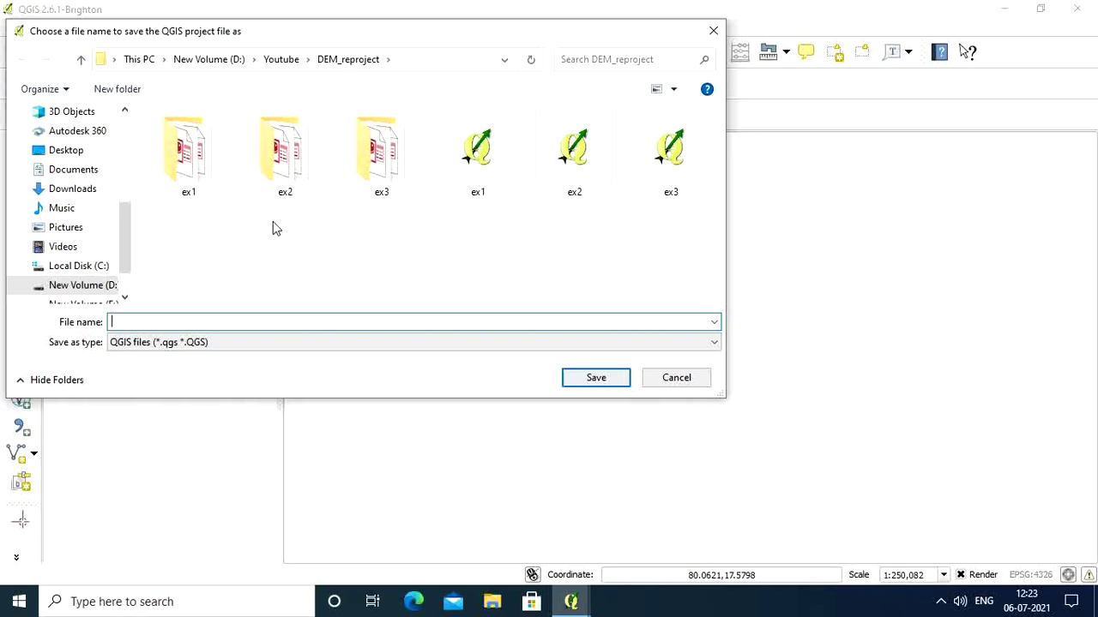
text(ex4)
click(593, 379)
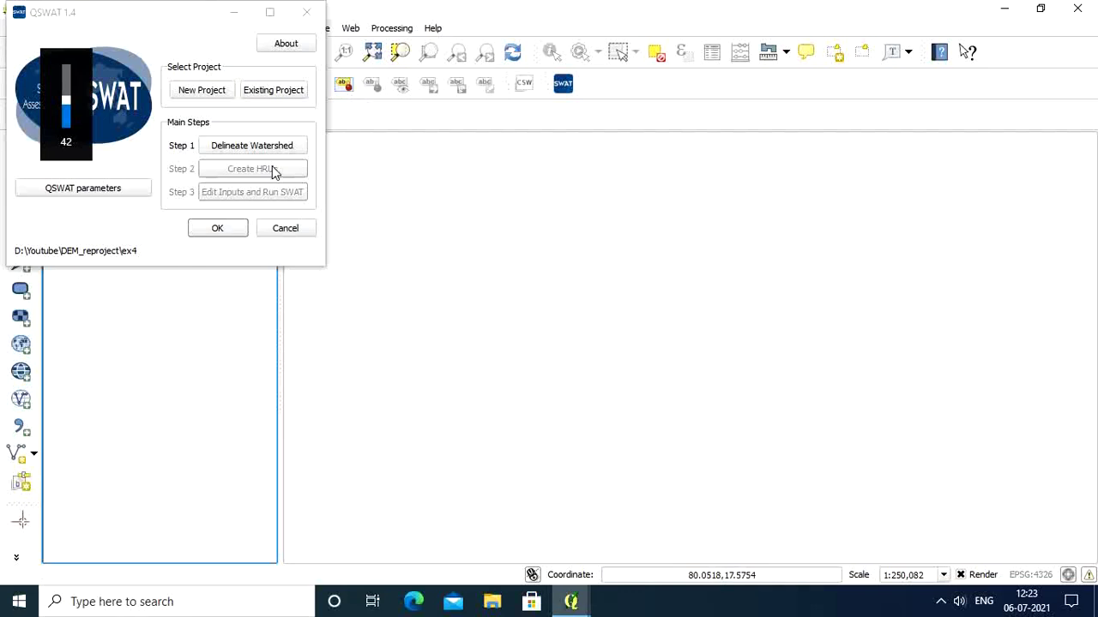
In Delineate Watershed, choose Wyra_dem as the DEM file
click(229, 153)
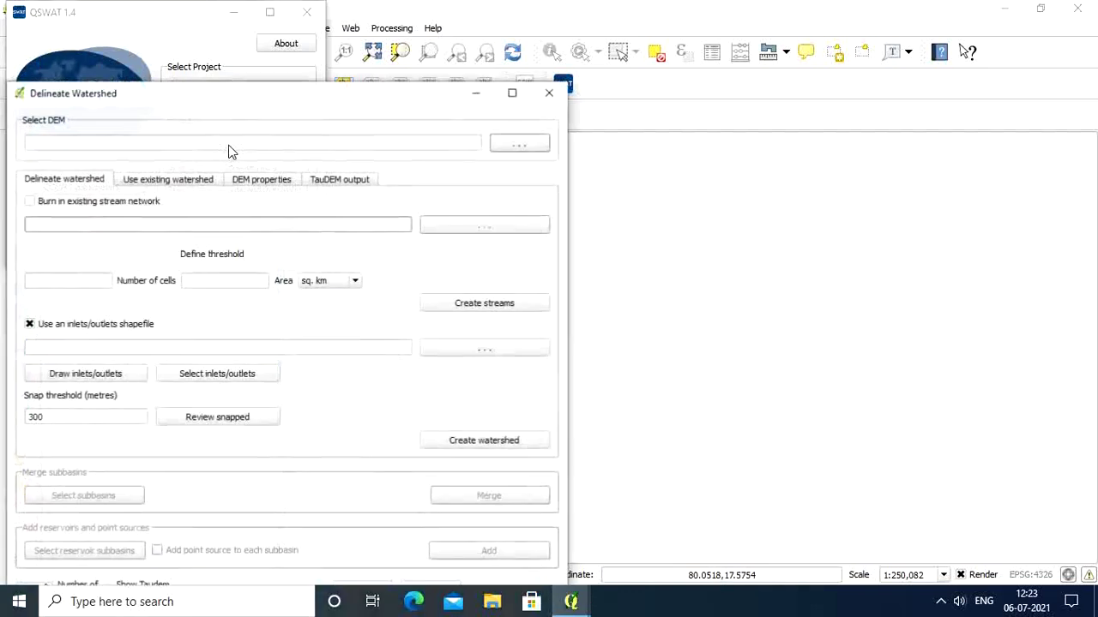
drag(293, 95, 359, 95)
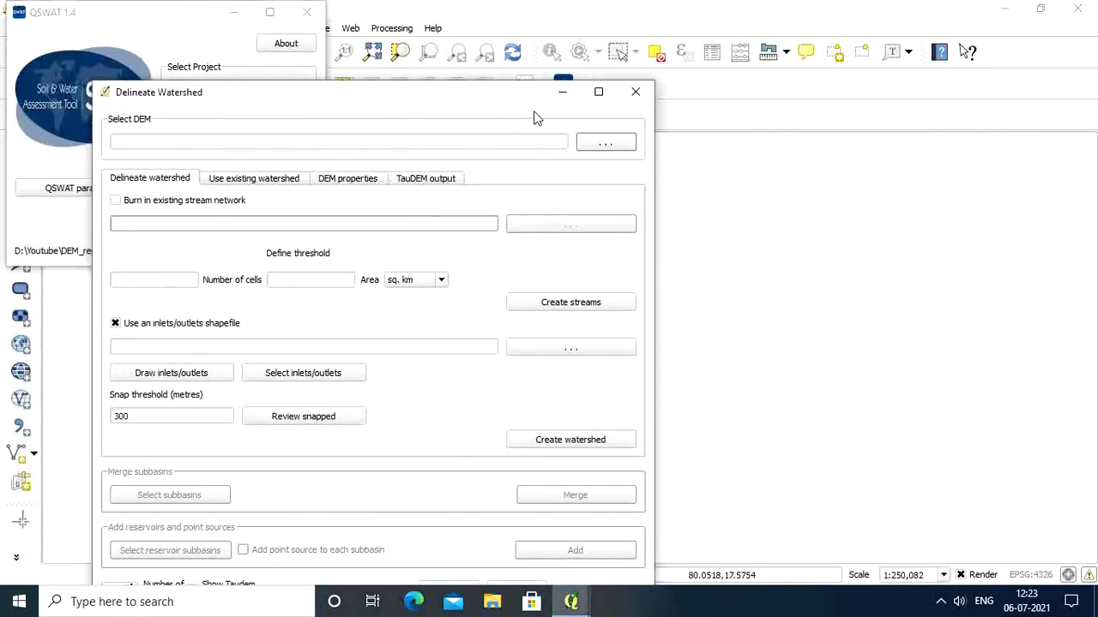
click(604, 144)
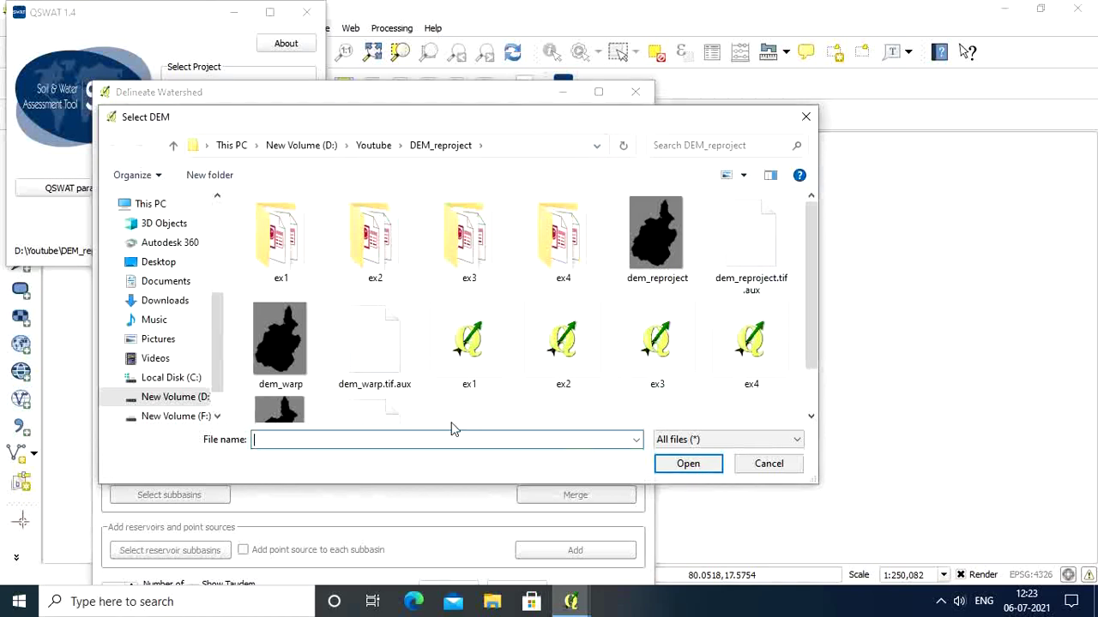
scroll(815, 254, down, 2)
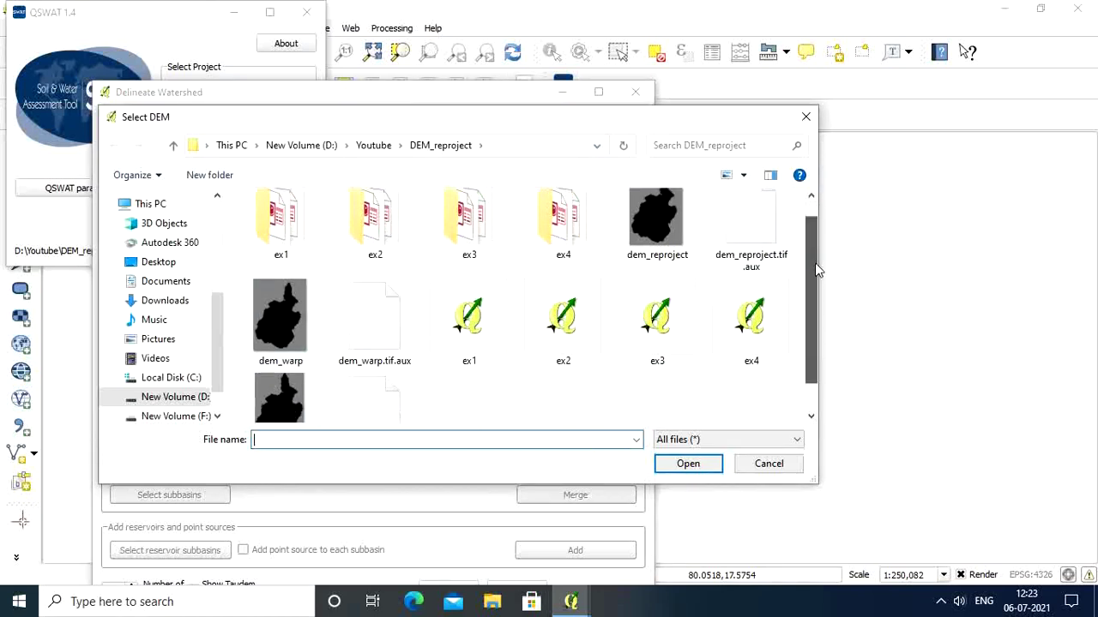
click(290, 388)
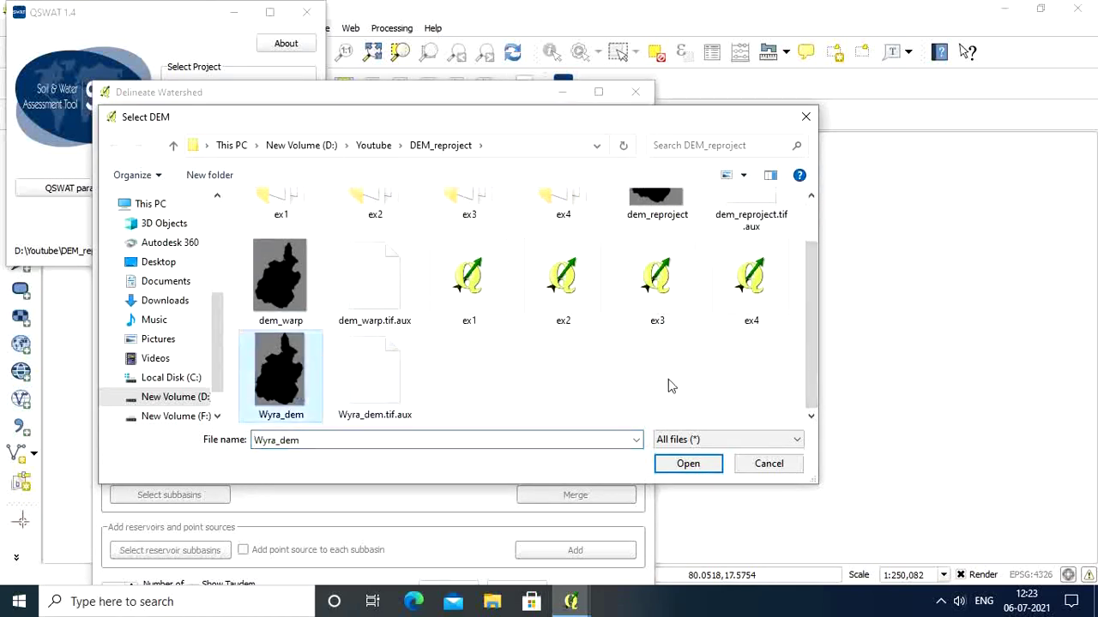
click(688, 463)
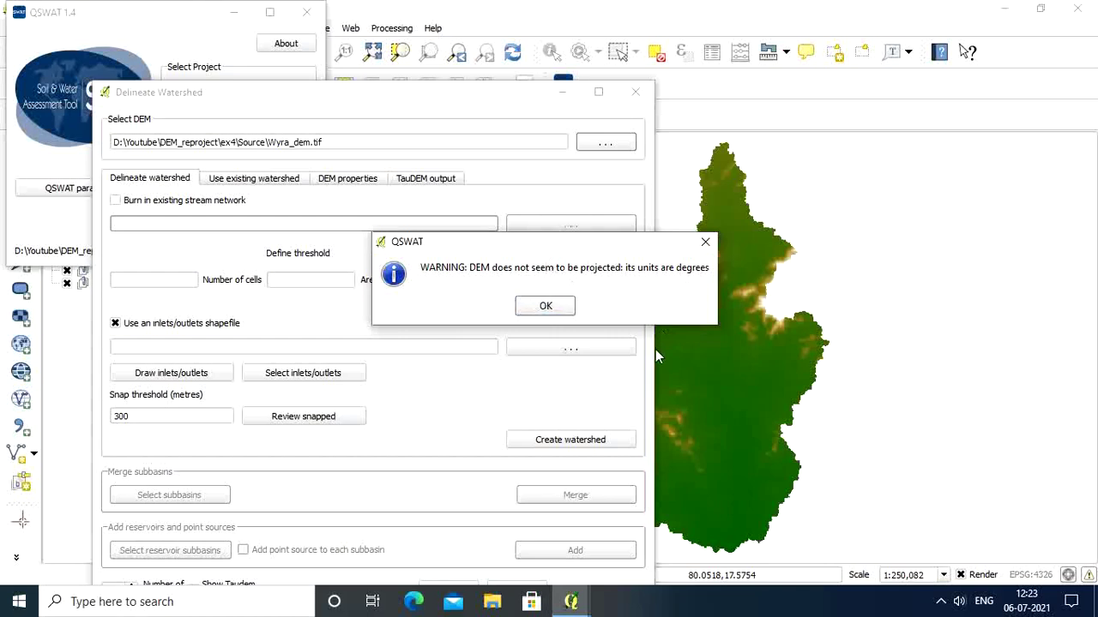
Dismiss the unprojected-DEM warning, review the DEM properties, then close both QSWAT windows
click(542, 305)
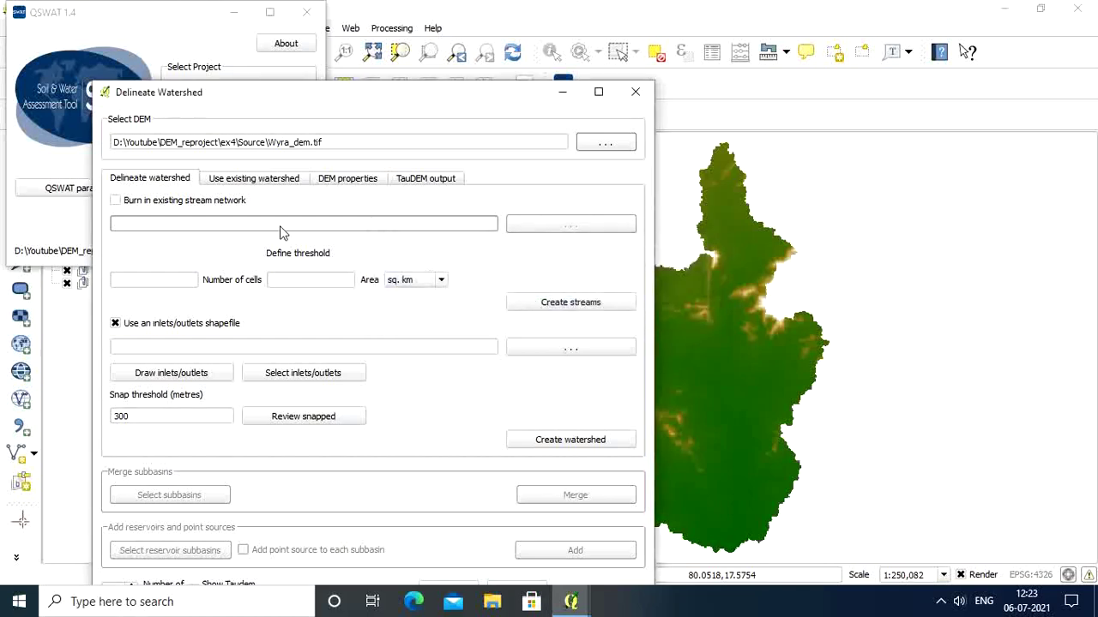
click(327, 183)
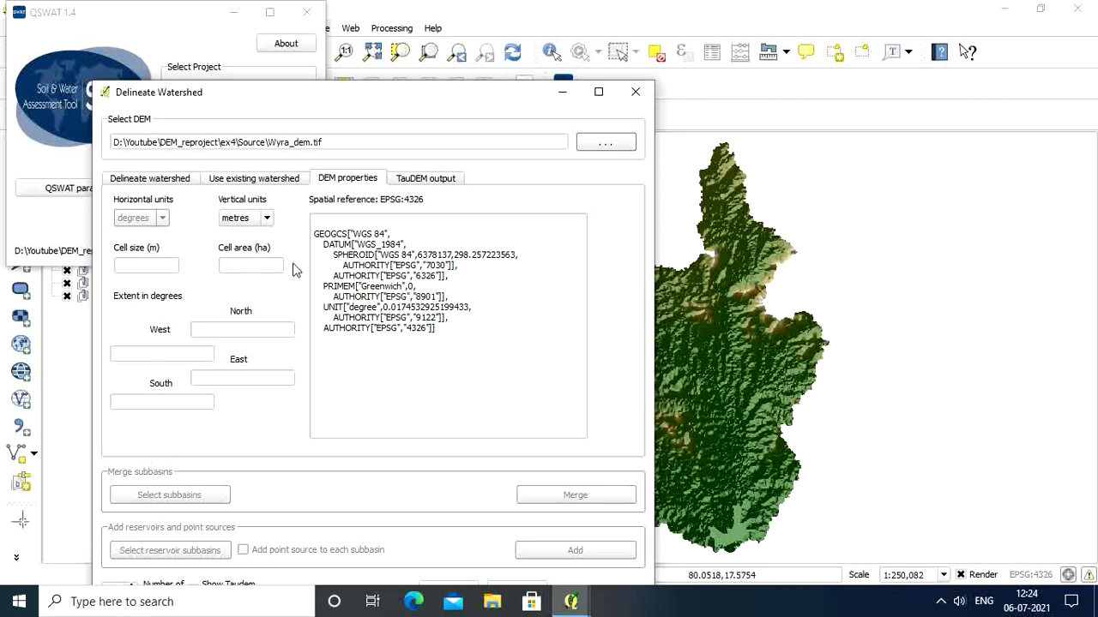
drag(454, 101, 457, 76)
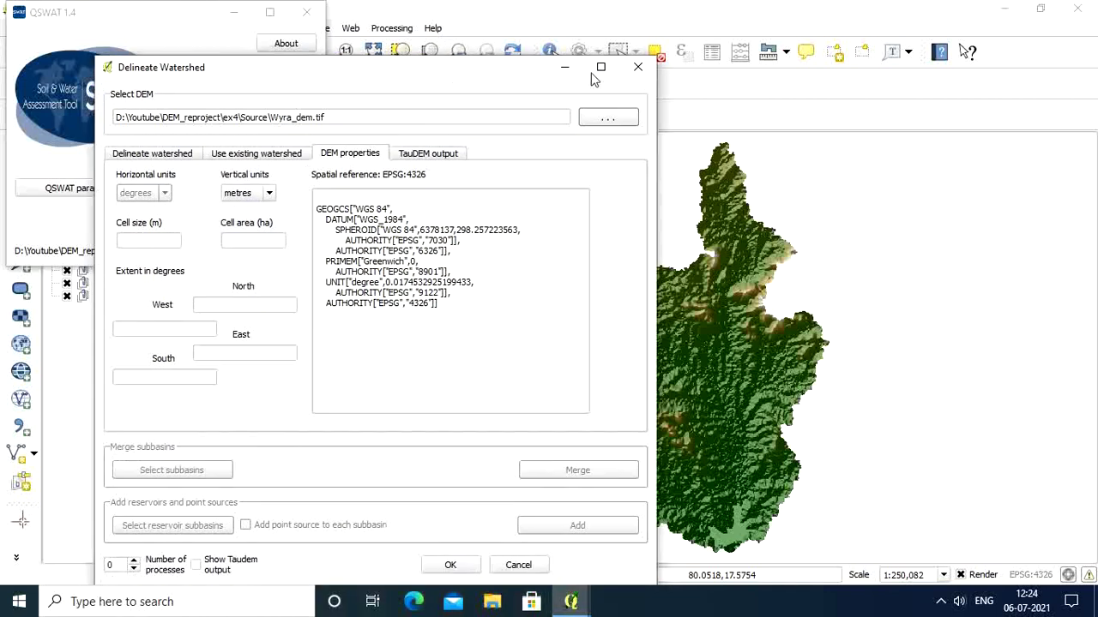
click(639, 68)
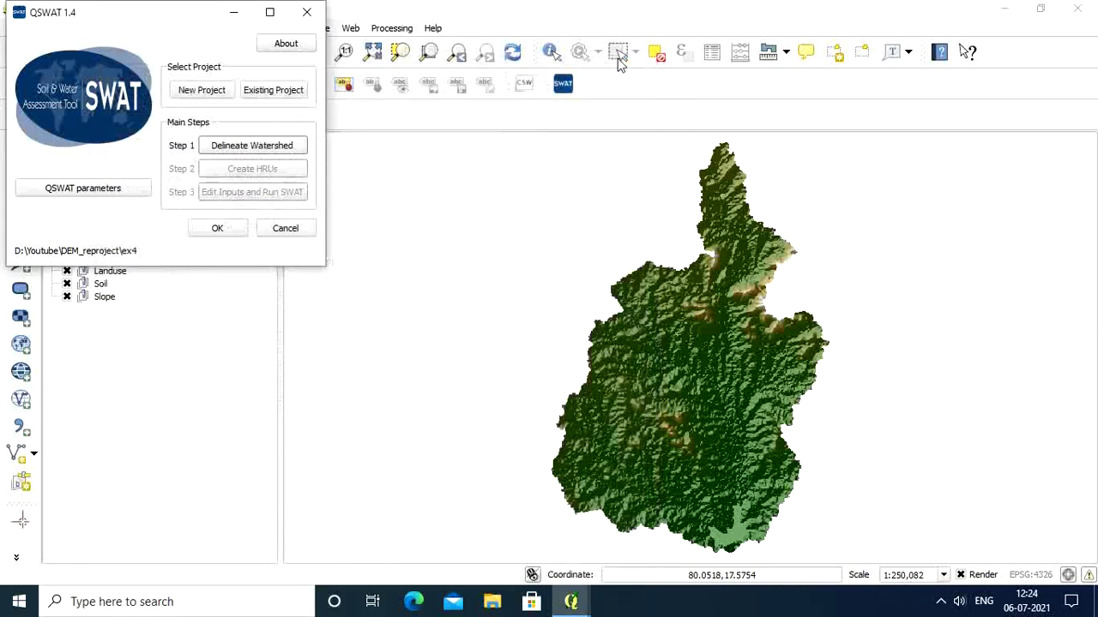
click(306, 12)
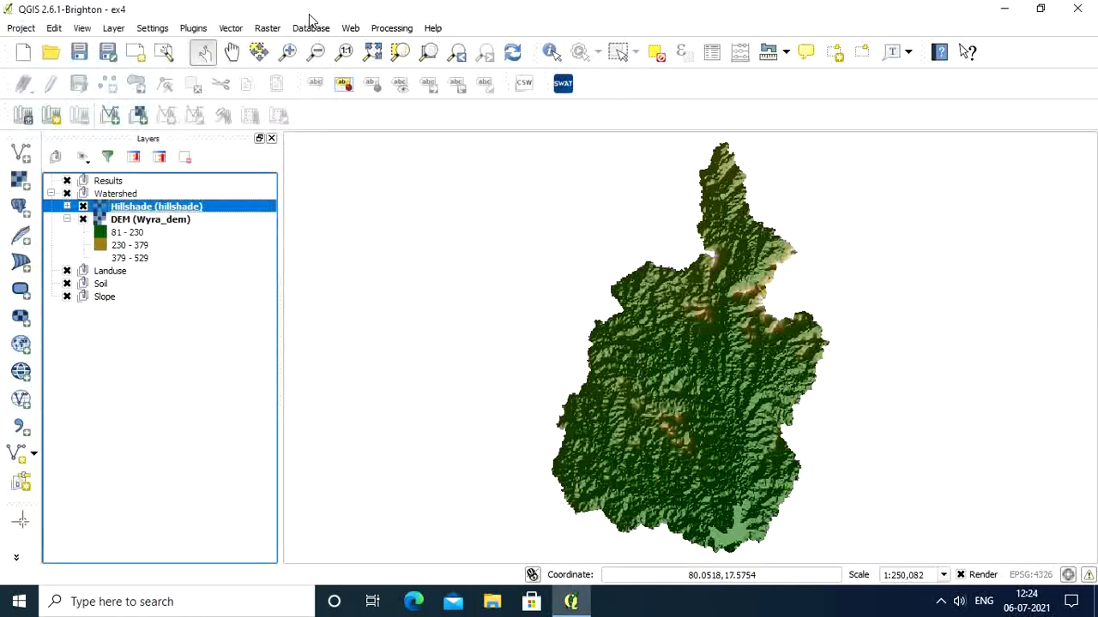
Start a new empty project, discarding the old one, and reload the Wyra_dem raster
click(23, 53)
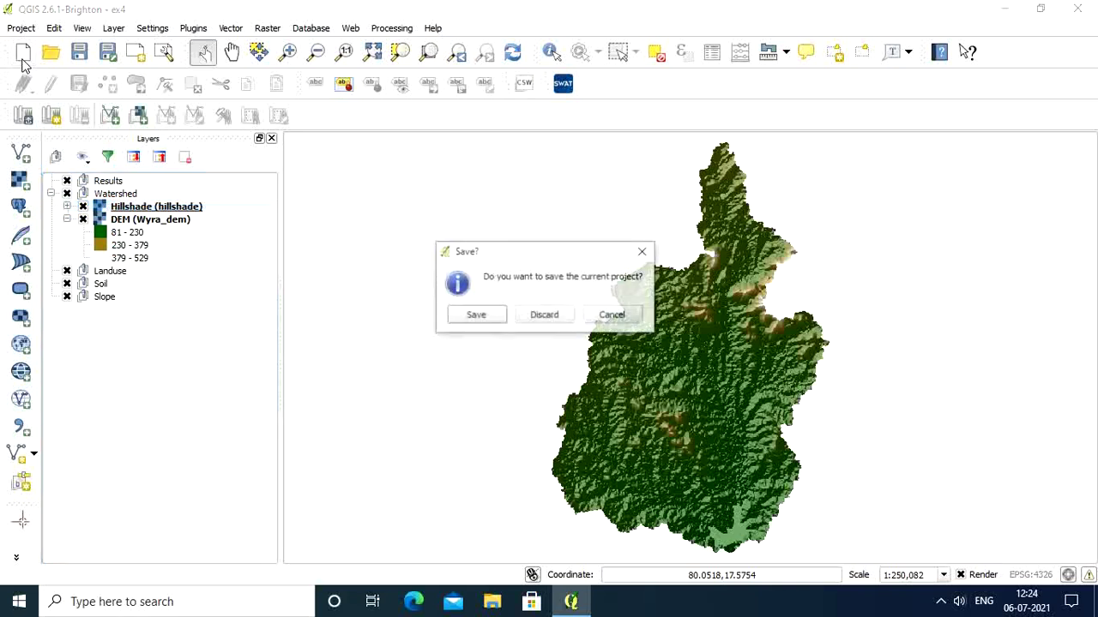
click(543, 315)
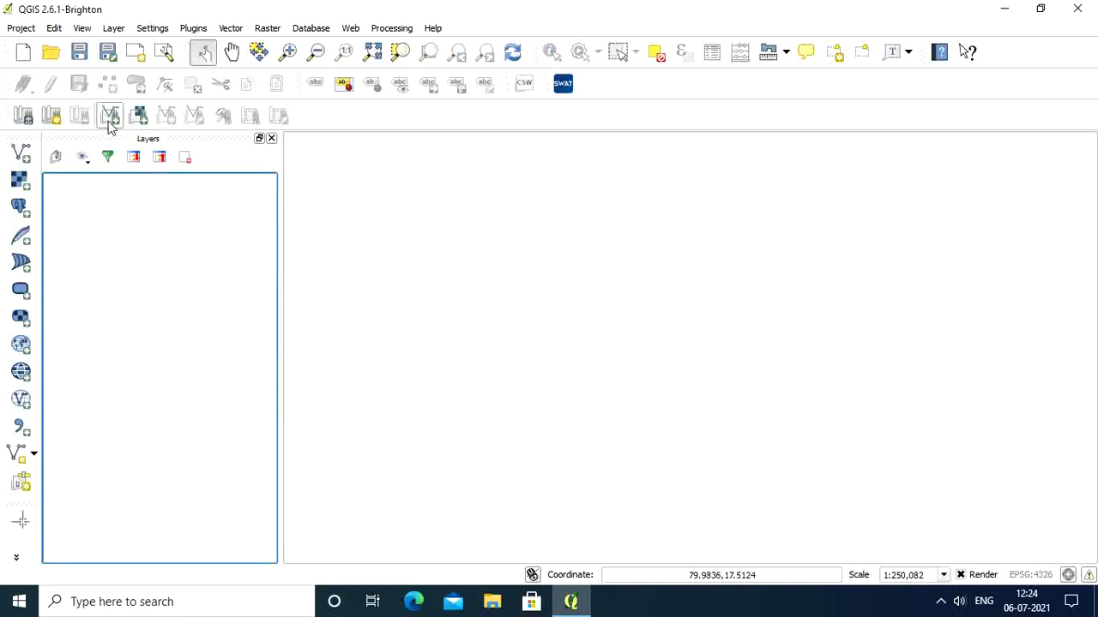
click(113, 28)
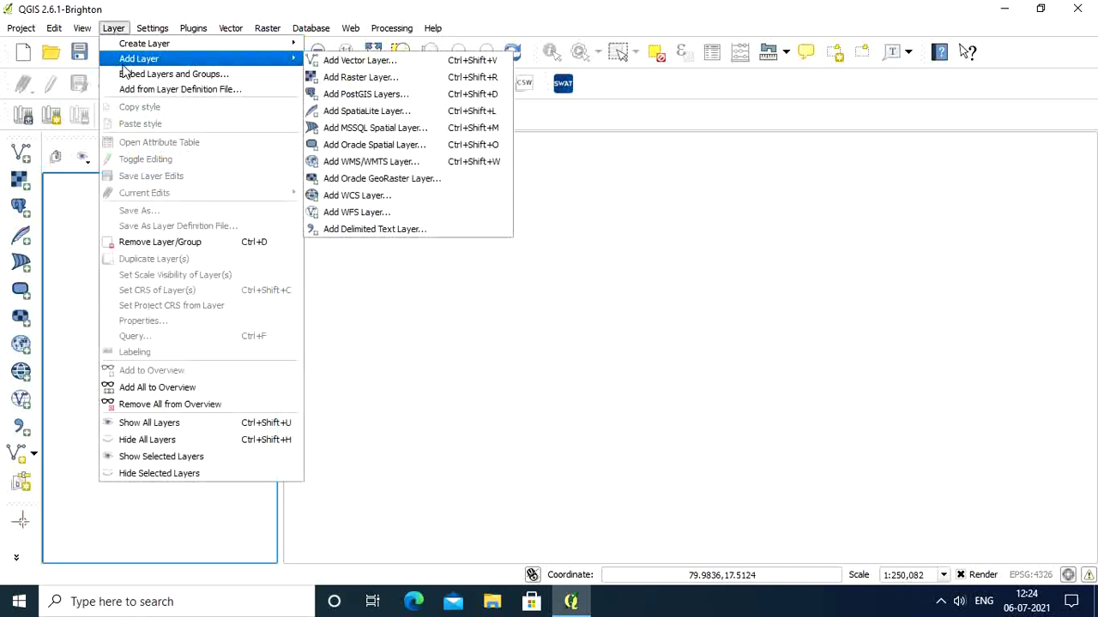
mouse_move(215, 59)
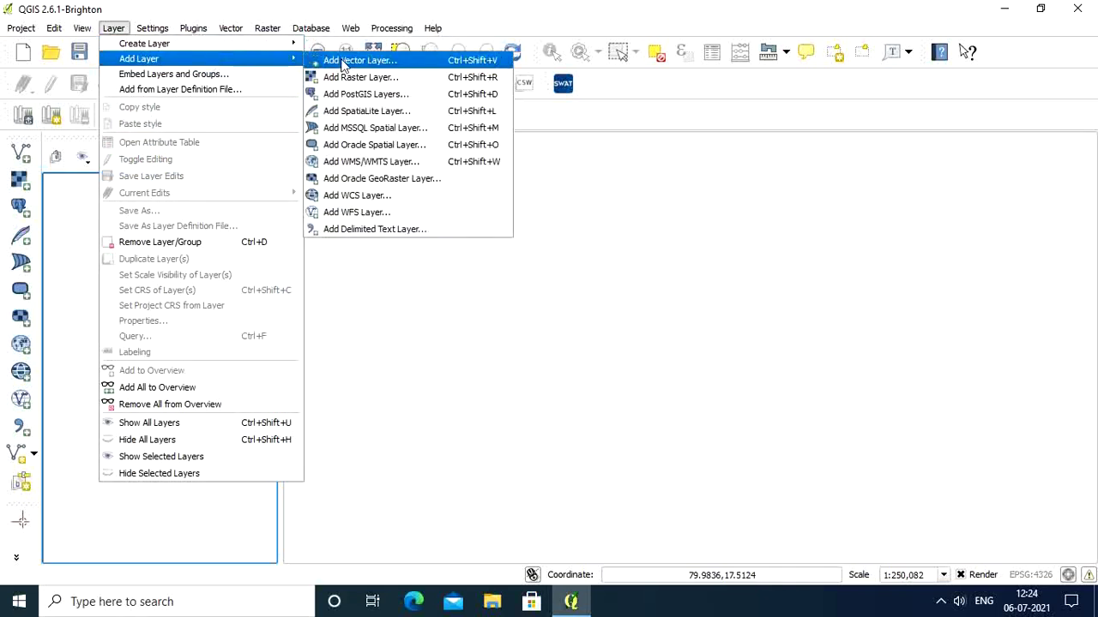
click(347, 79)
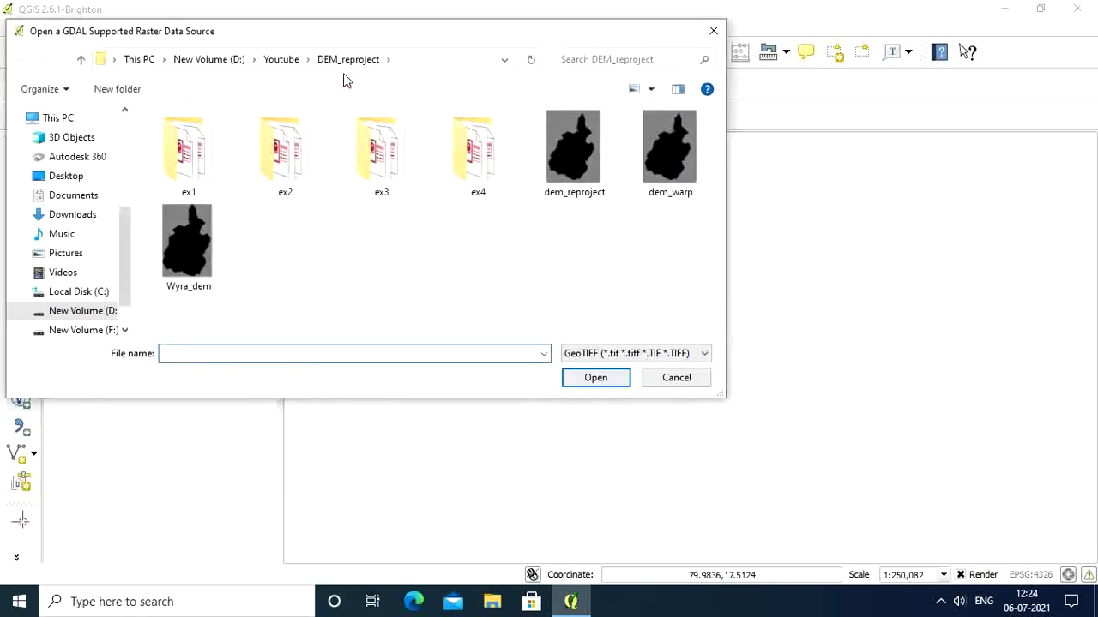
click(196, 259)
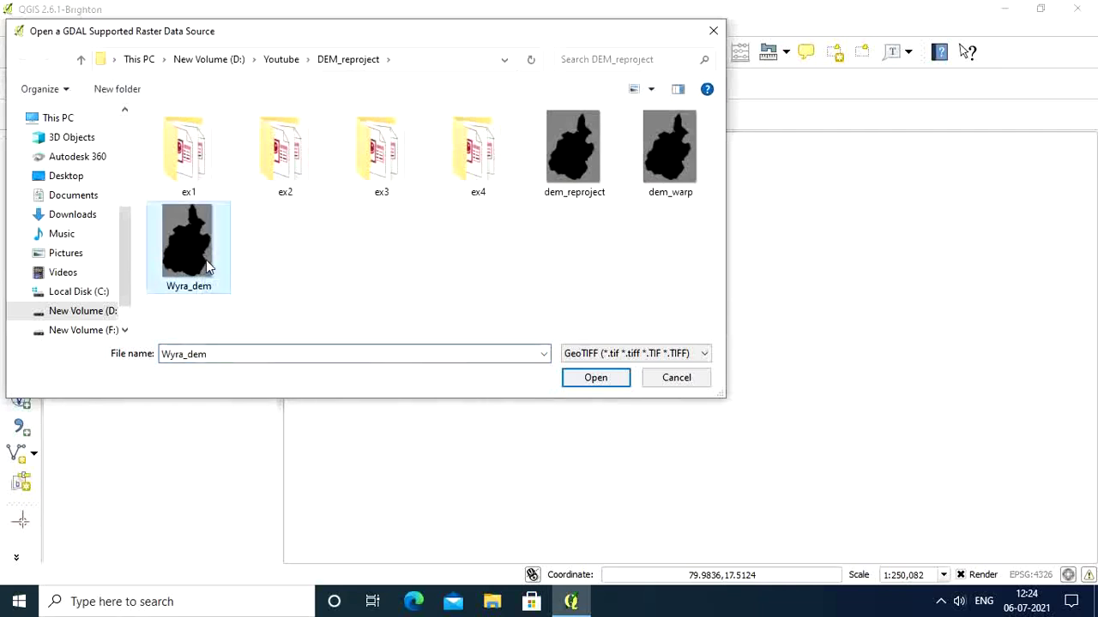
click(596, 378)
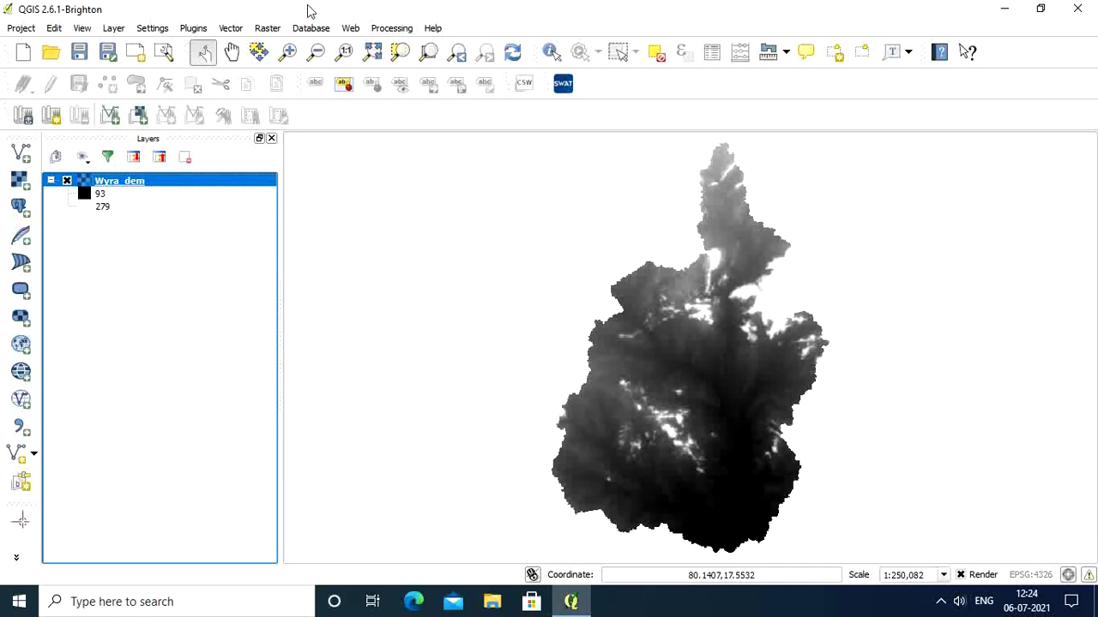
Open Raster > Projections > Warp (Reproject) with Wyra_dem as the input file
click(265, 31)
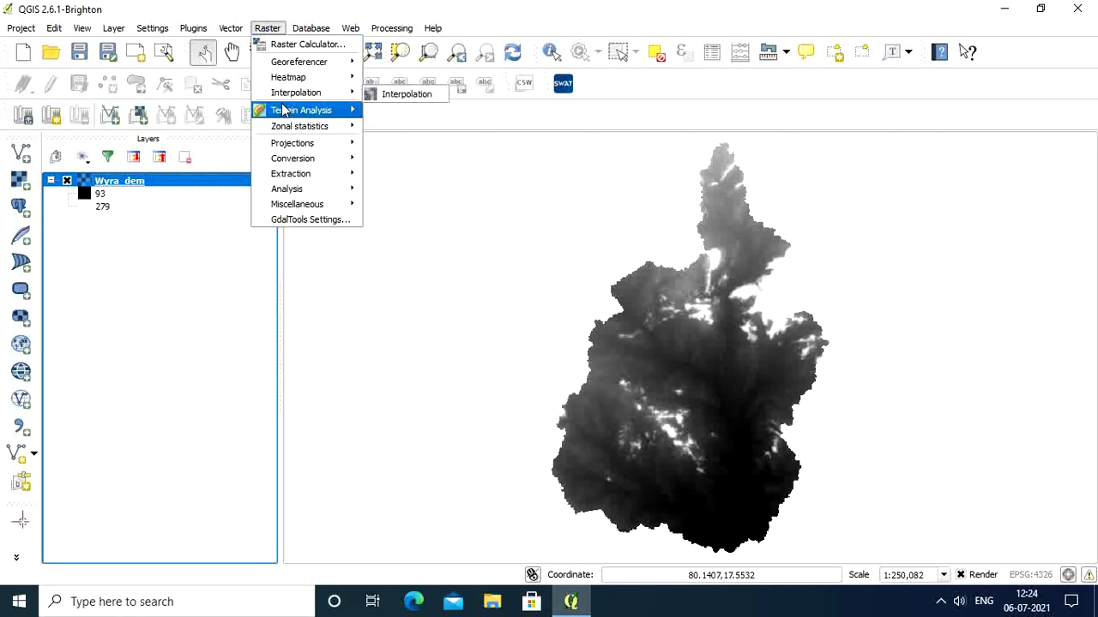
mouse_move(294, 146)
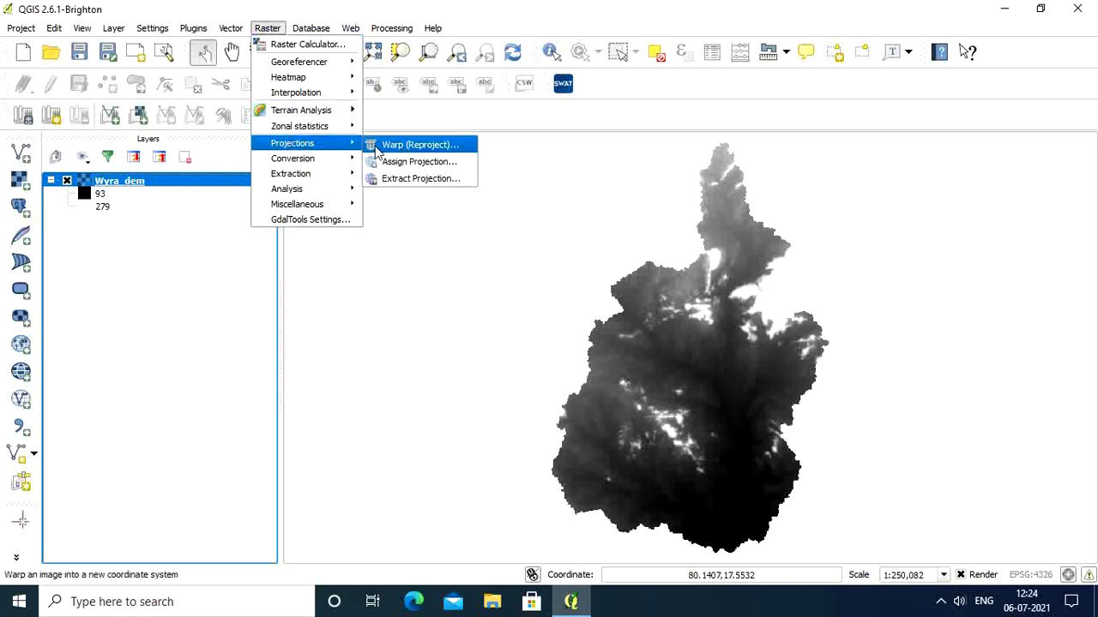
click(449, 151)
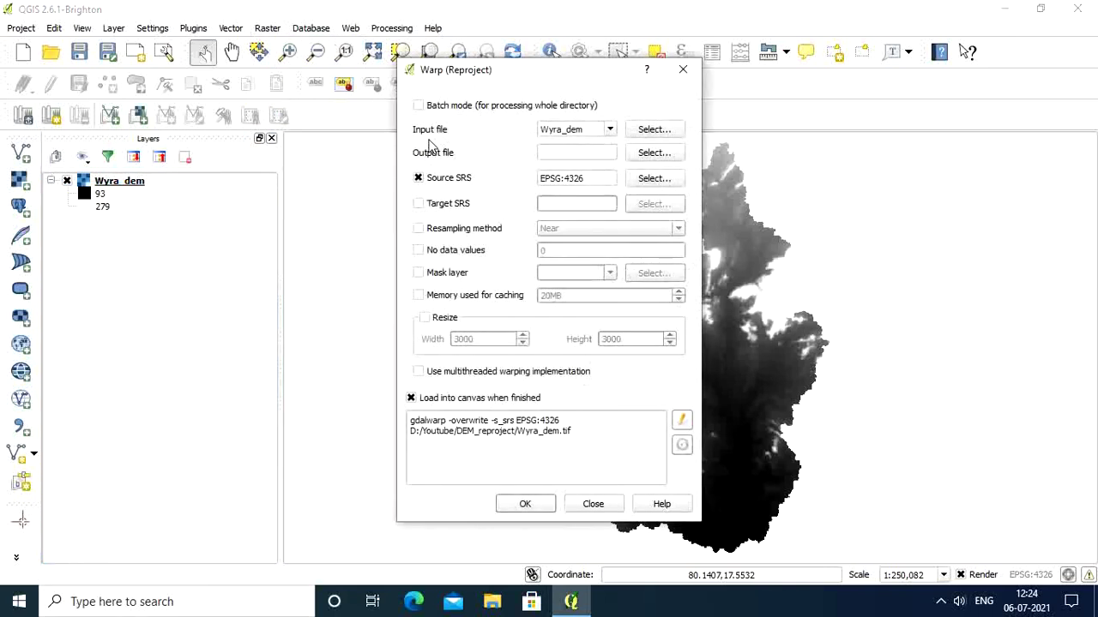
click(609, 129)
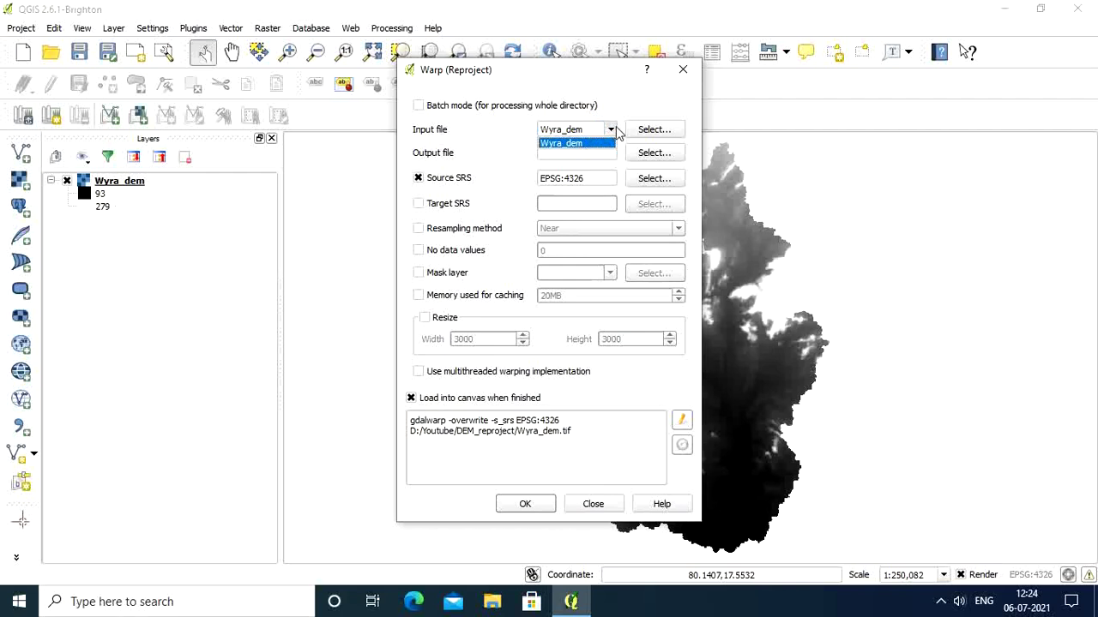
click(572, 146)
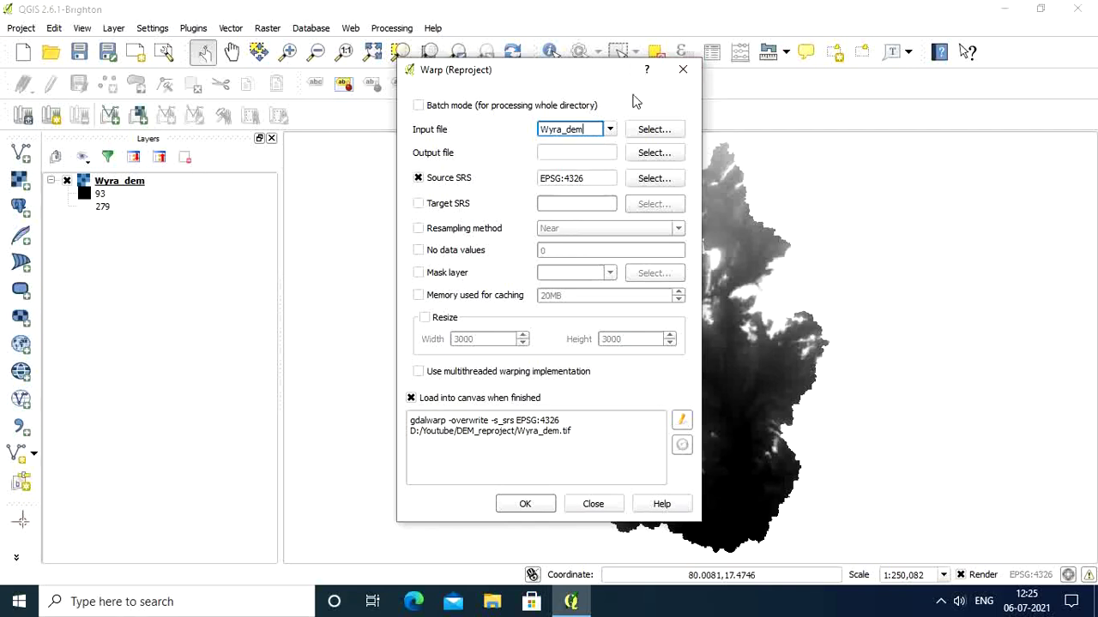
click(610, 133)
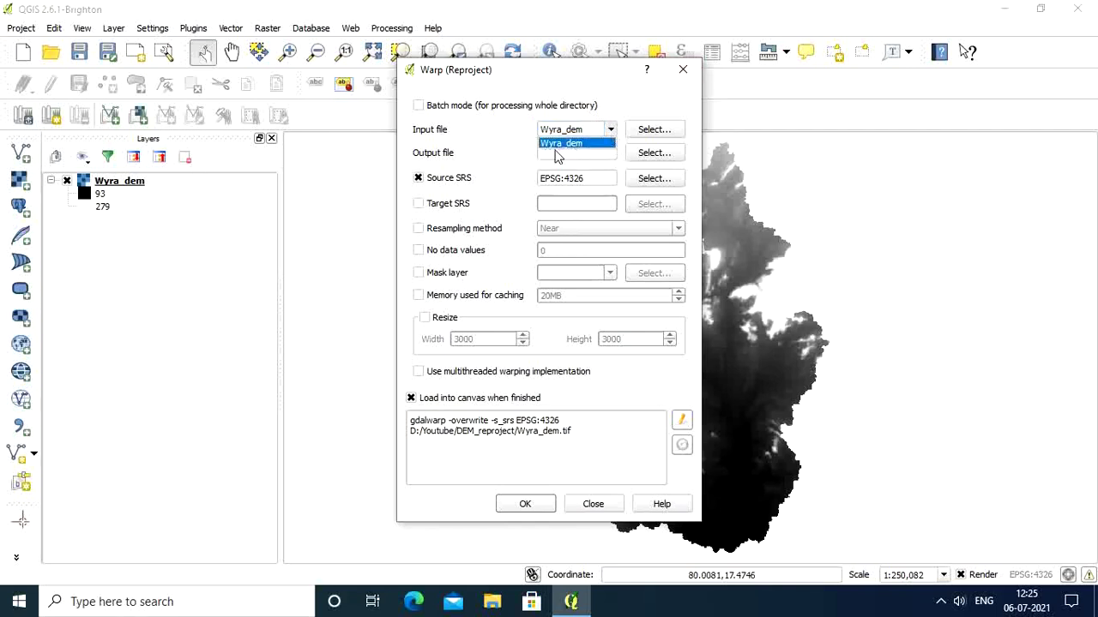
click(609, 143)
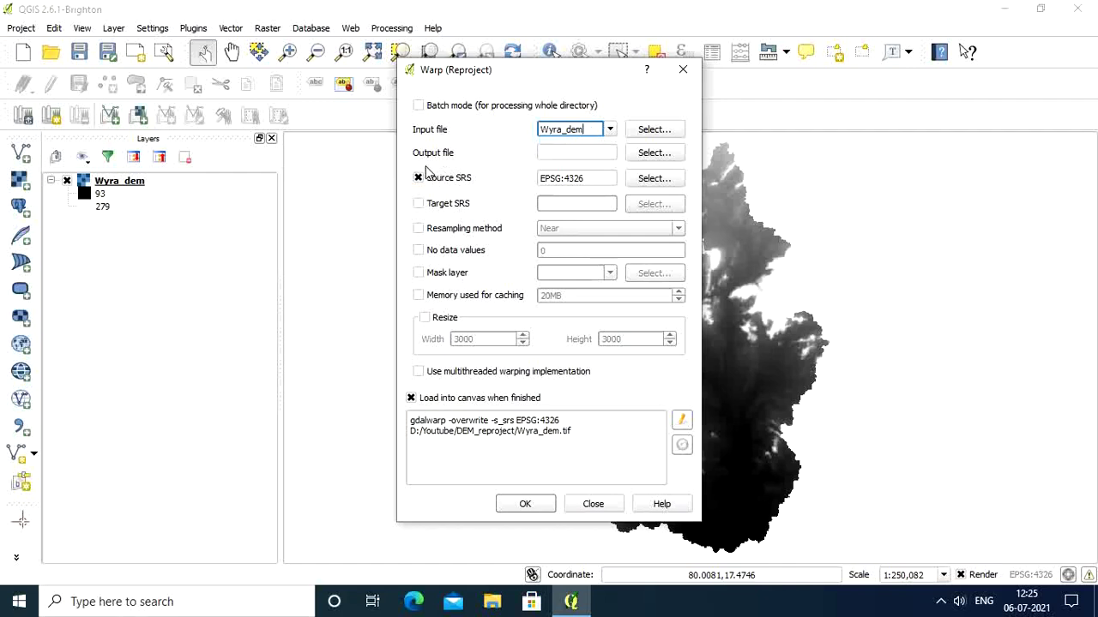
click(644, 155)
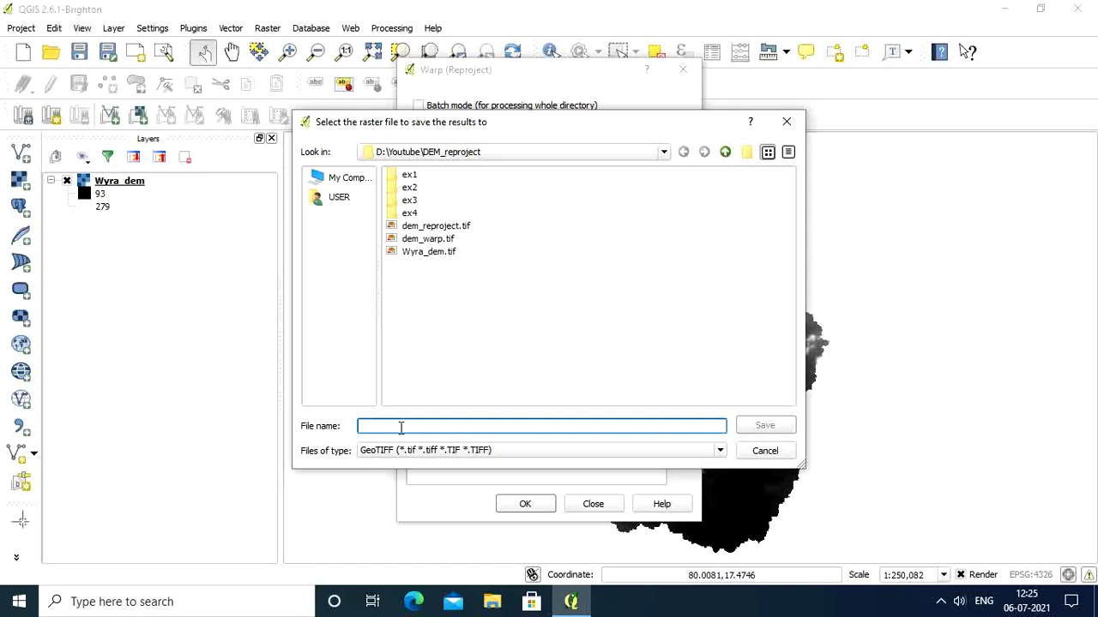
Set the reprojection output file to Wyra_warp1.tif in DEM_reproject
text(Wyra)
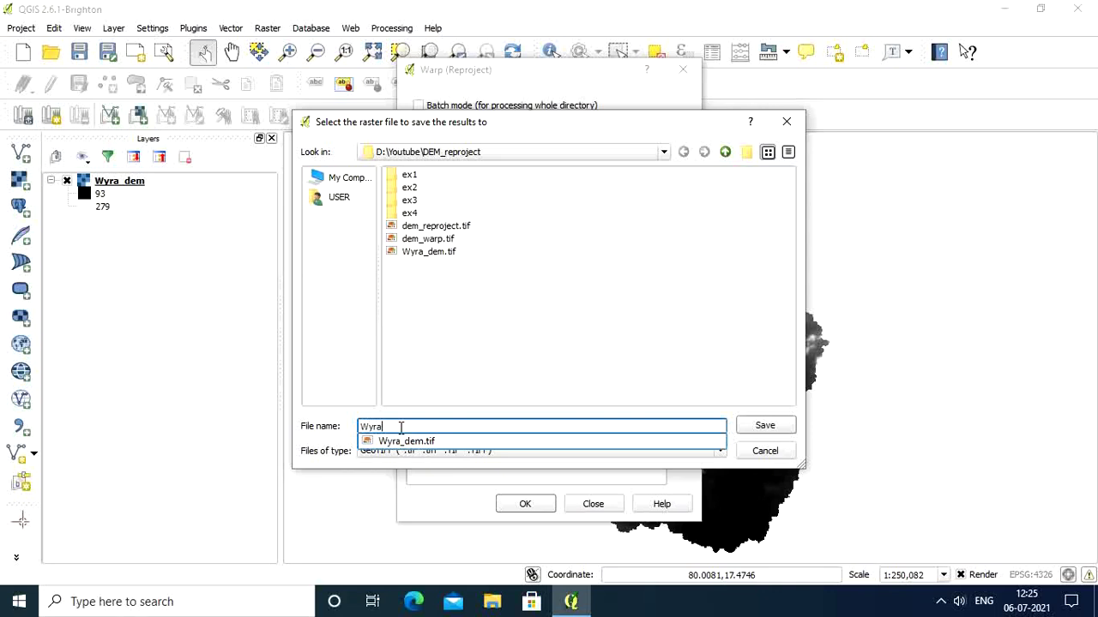
text(_warp1)
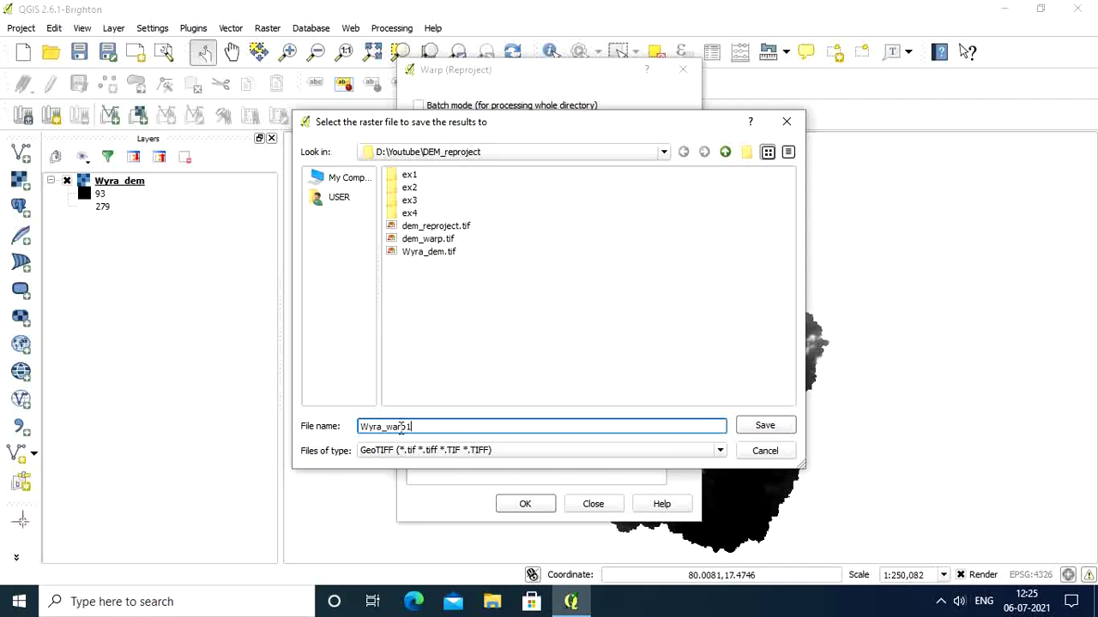
click(786, 426)
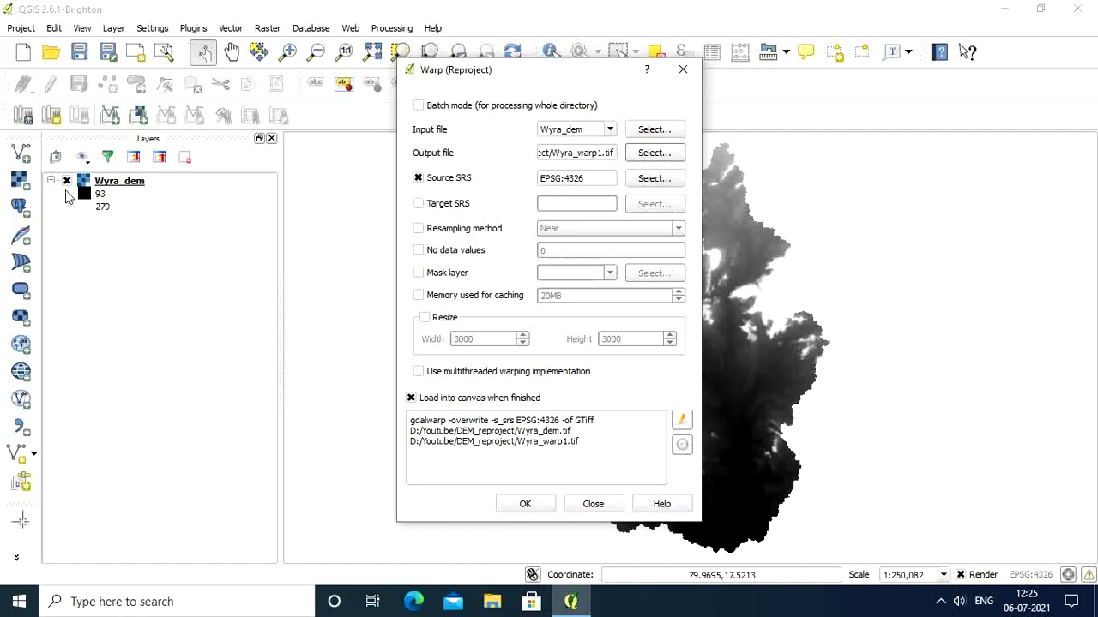
Target Indian 1975 / UTM zone 48N (EPSG:24048) and enable the resampling method option
click(418, 204)
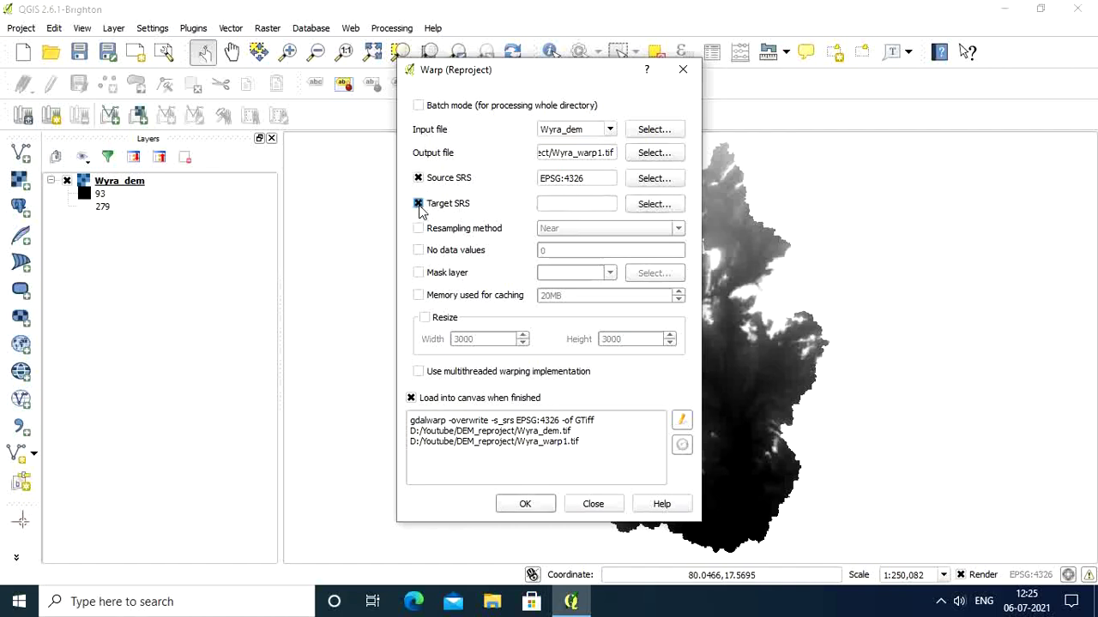
click(654, 204)
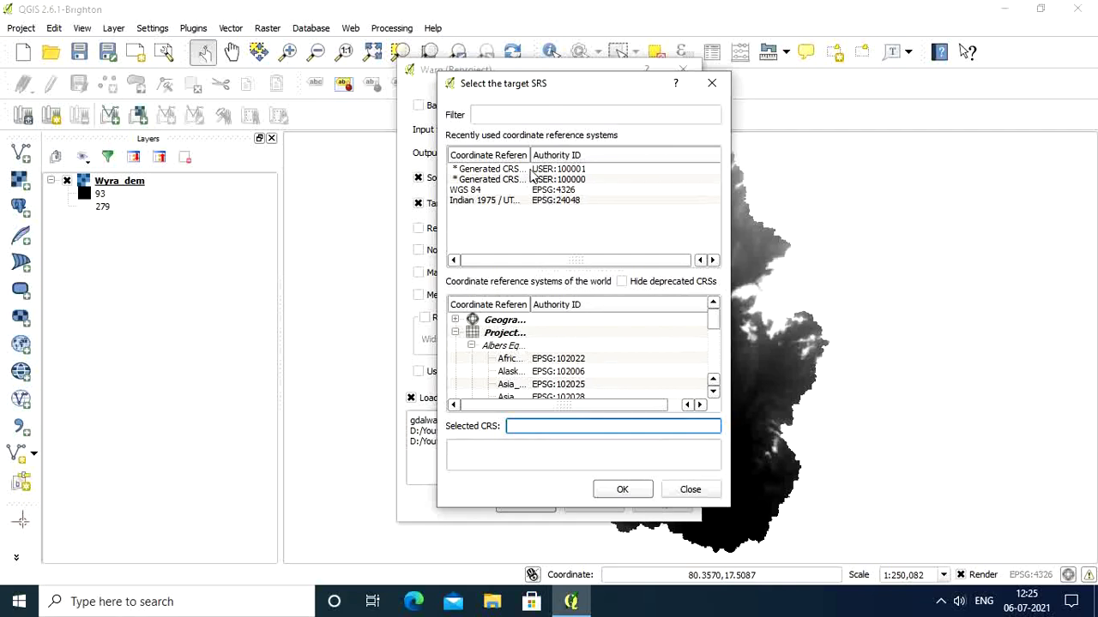
drag(529, 155, 565, 155)
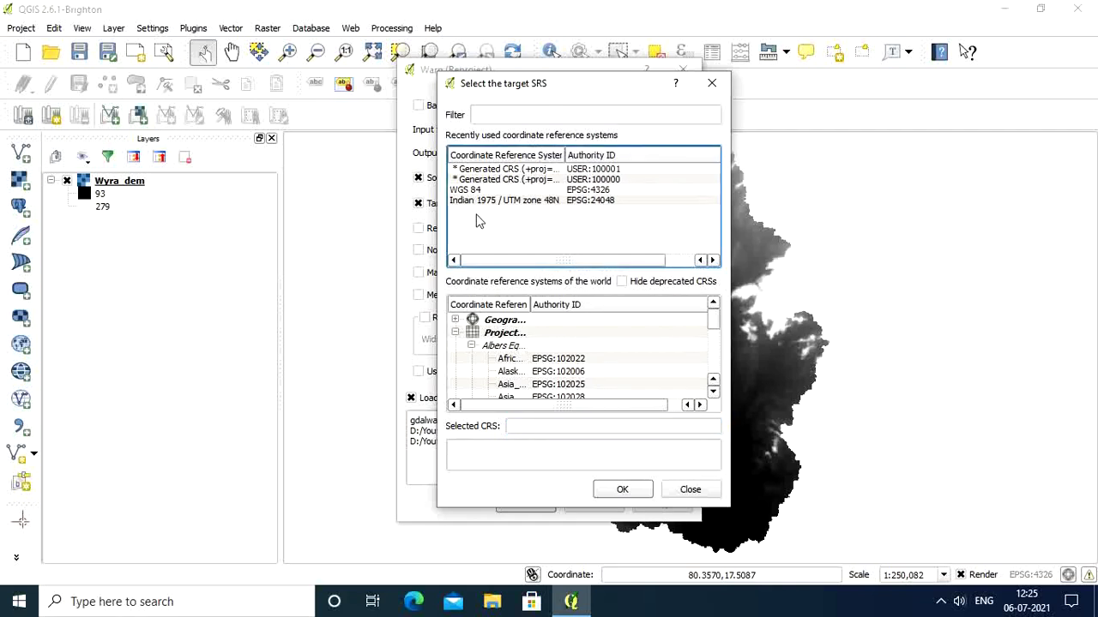
click(523, 200)
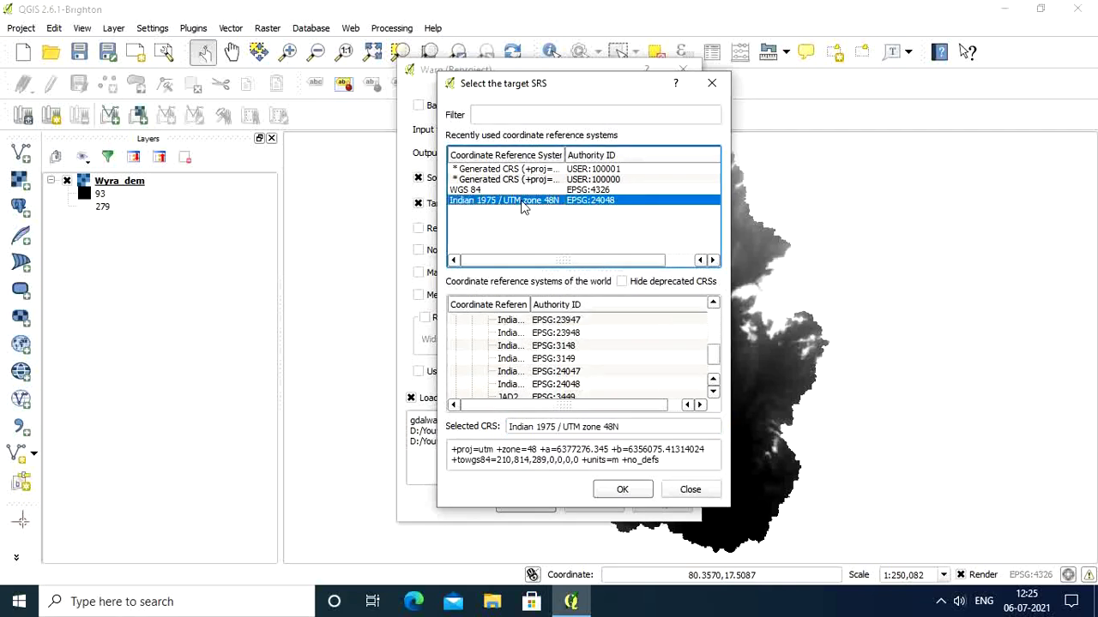
click(621, 490)
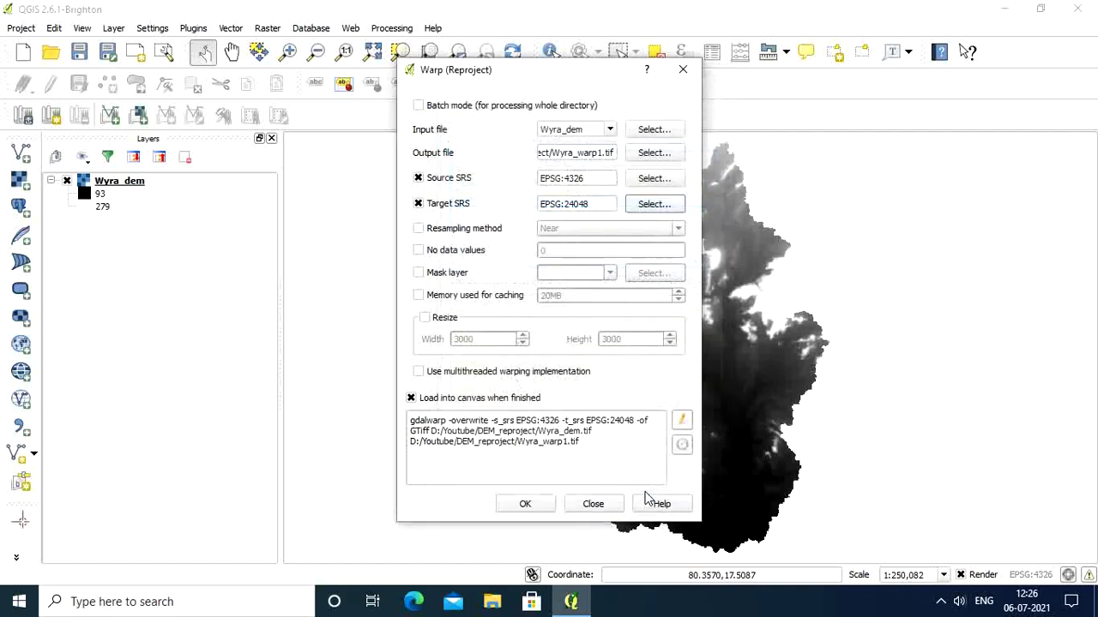
click(418, 229)
Leave resampling at Near and enable a -32768 no-data value for the output
click(679, 227)
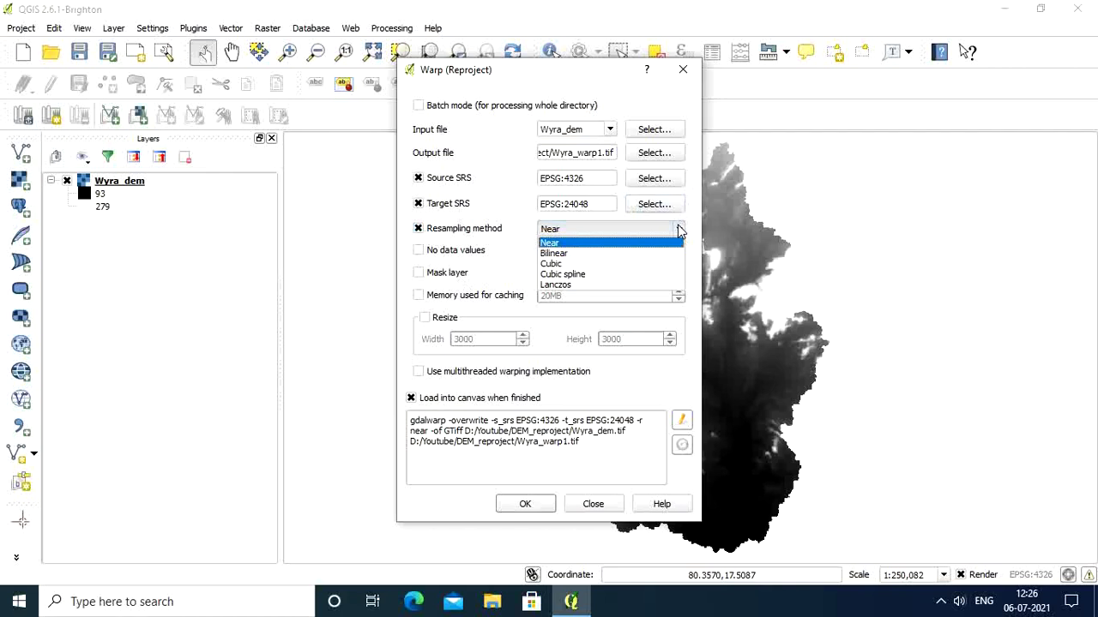
click(553, 243)
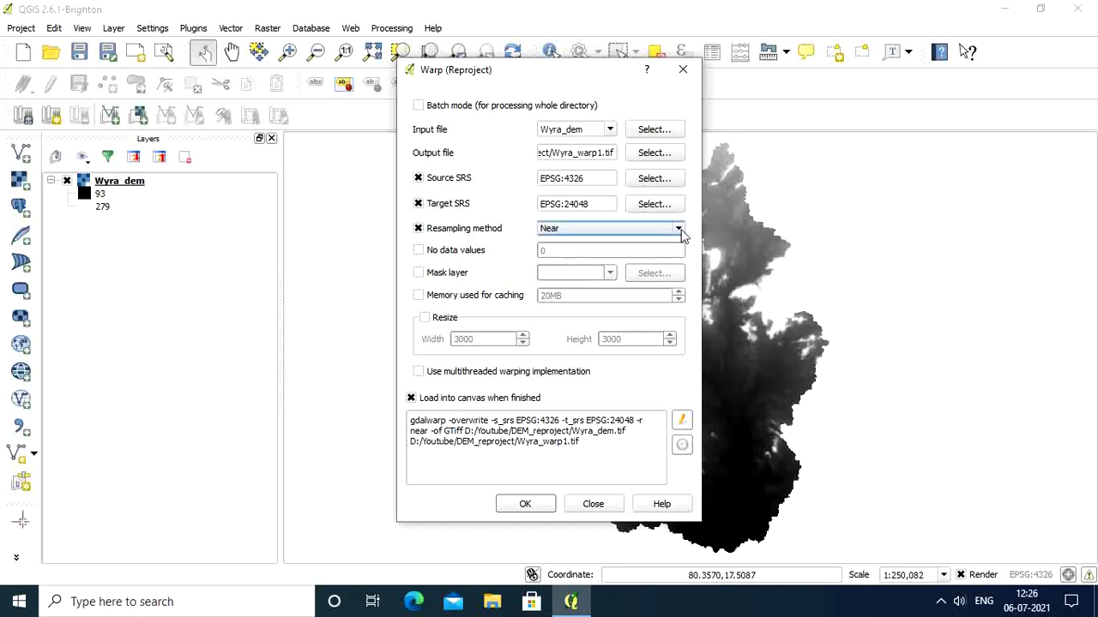
click(679, 229)
click(682, 235)
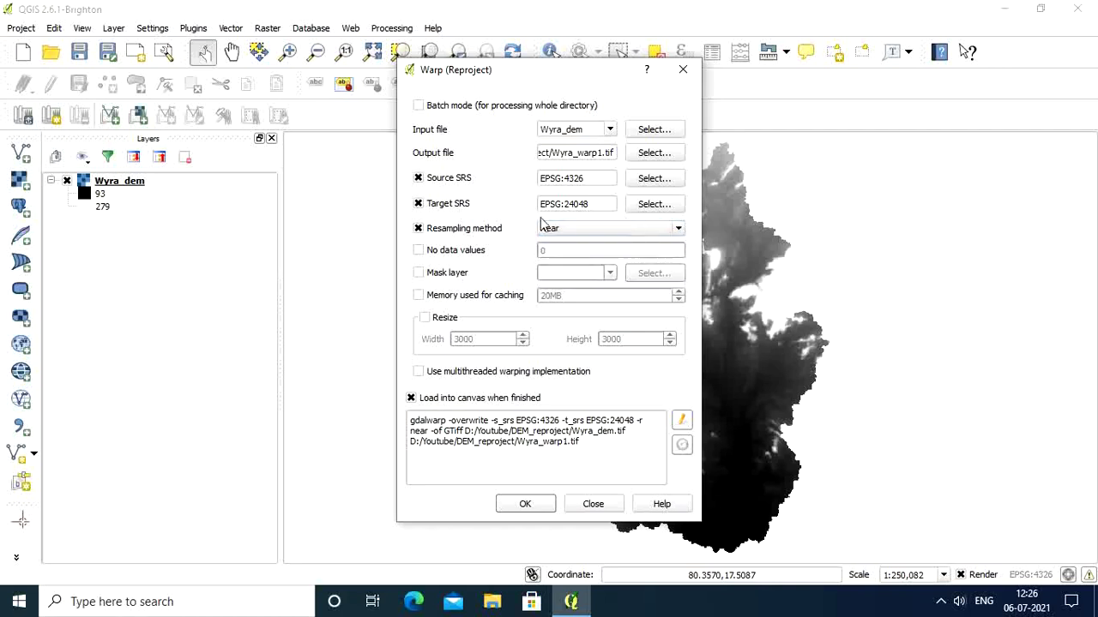
click(419, 250)
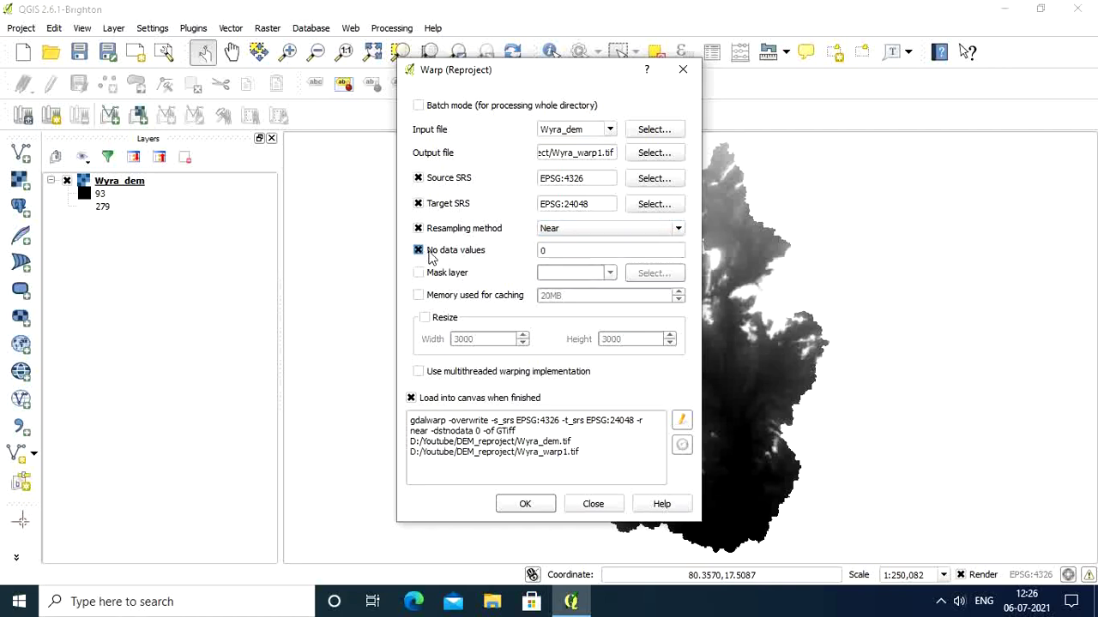
double_click(545, 249)
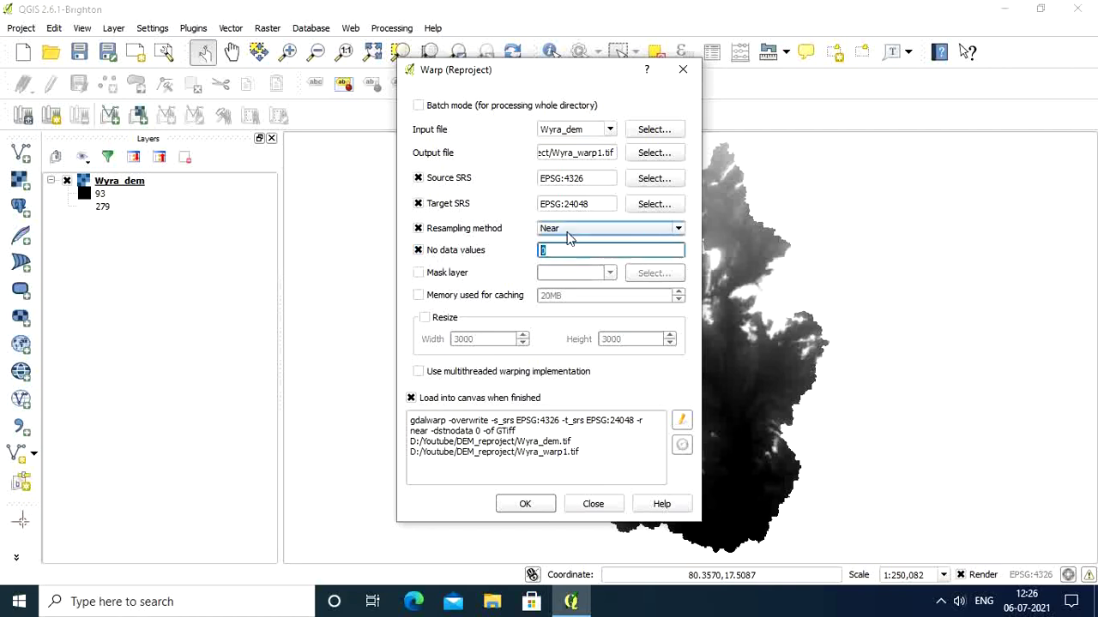
text(-32768)
right_click(135, 188)
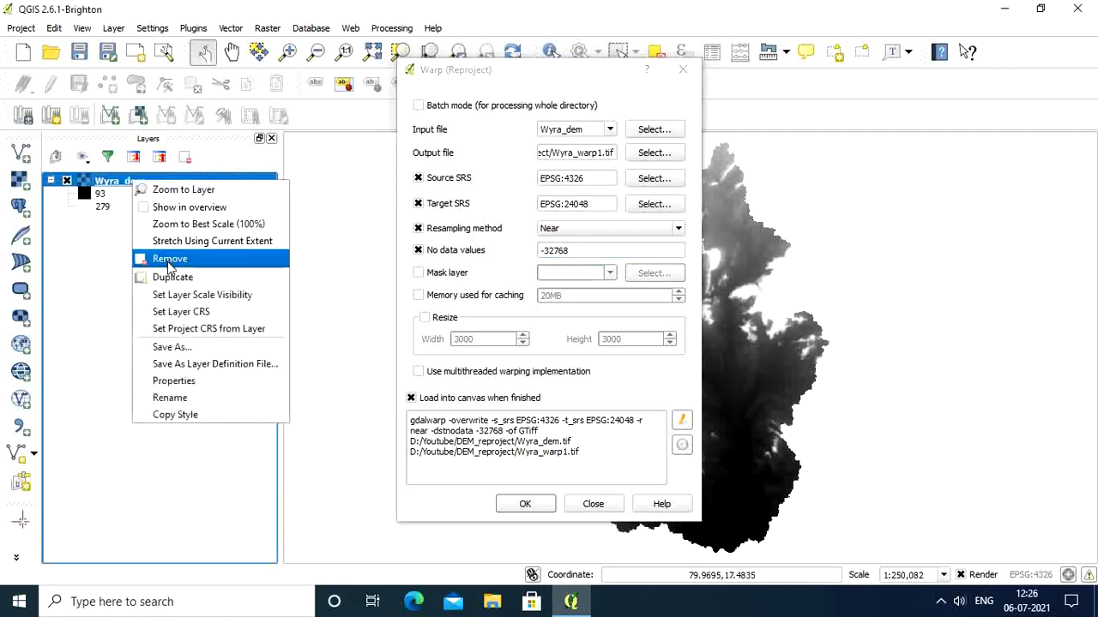
click(176, 382)
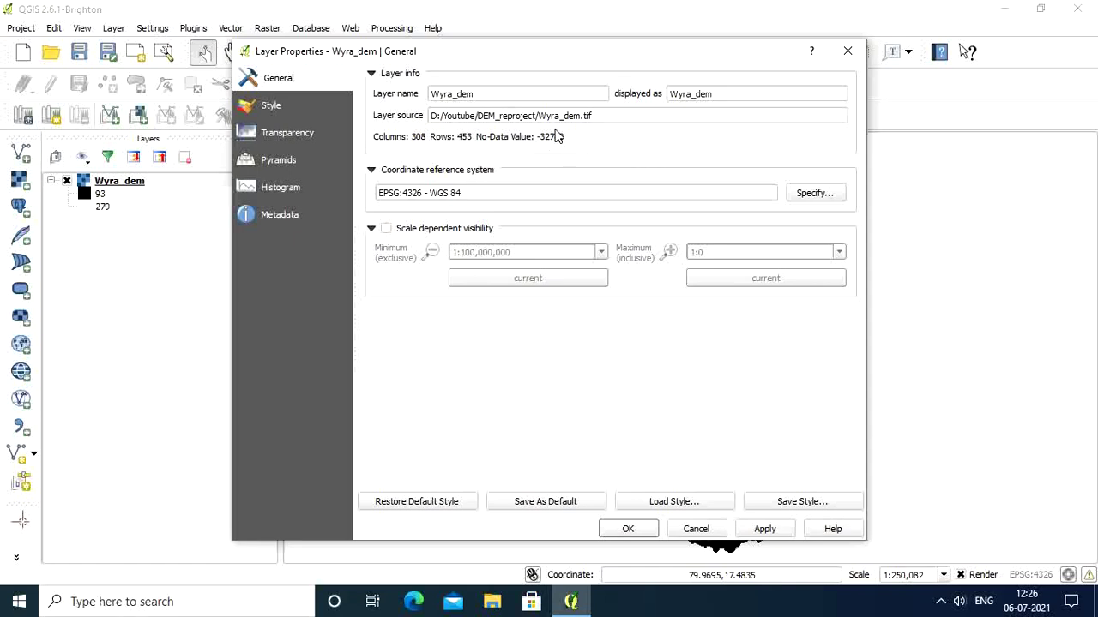
click(627, 529)
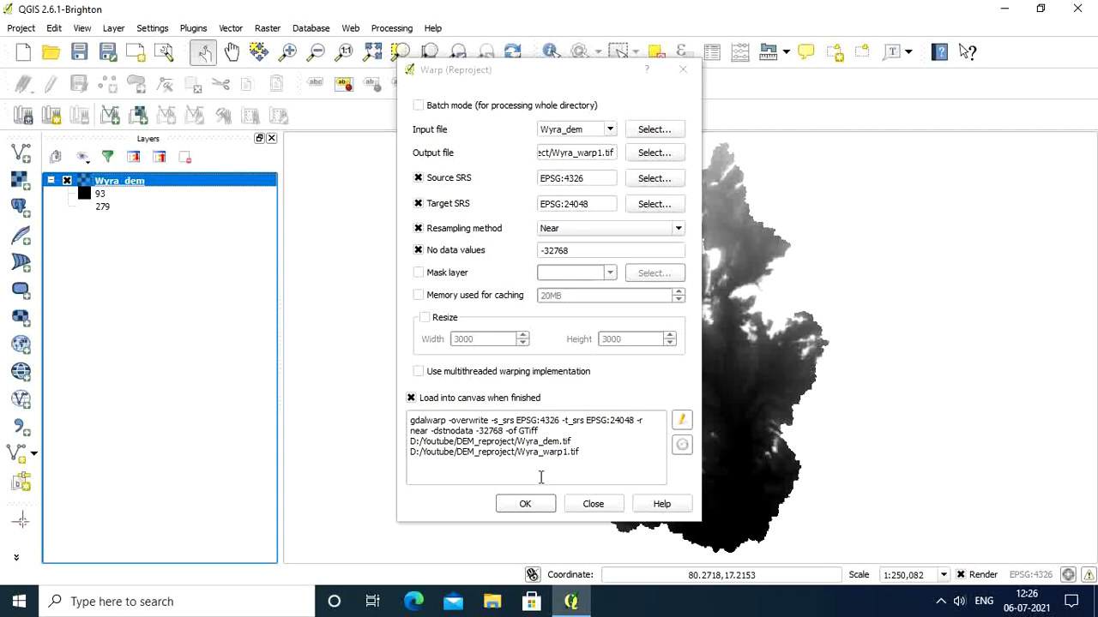
Run the Warp reprojection to EPSG:24048, acknowledge the completion messages and close the tool
click(529, 509)
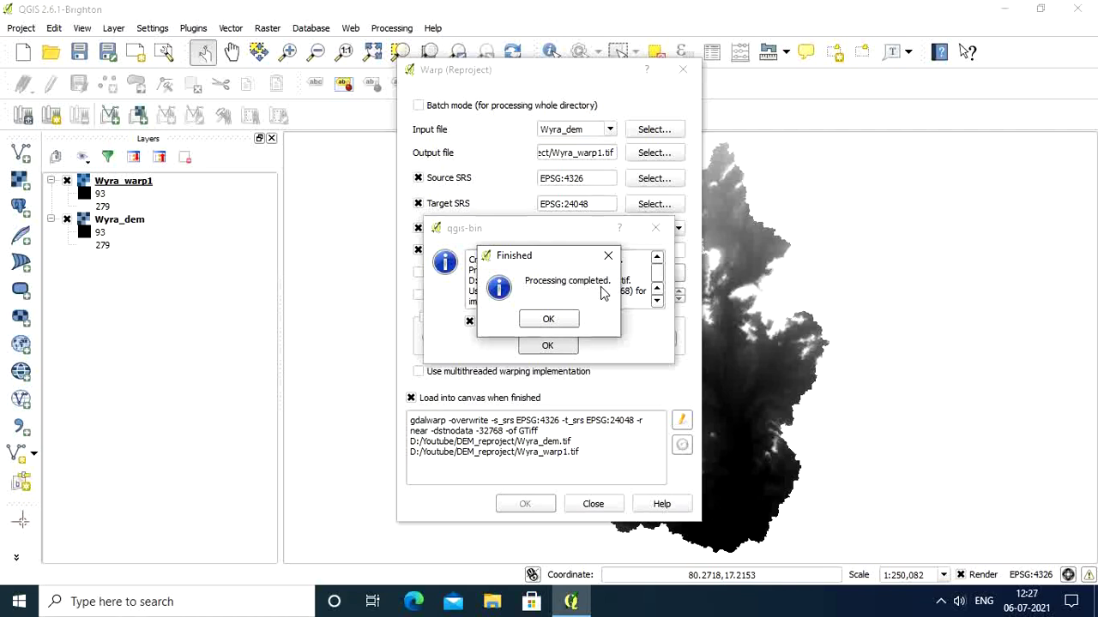
click(553, 319)
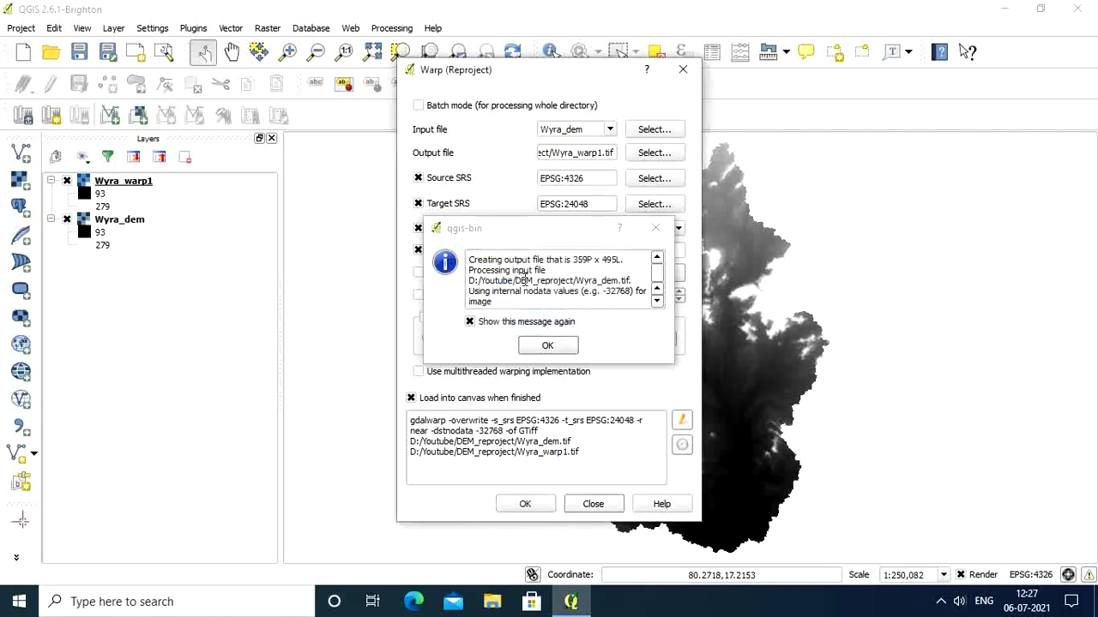
click(549, 347)
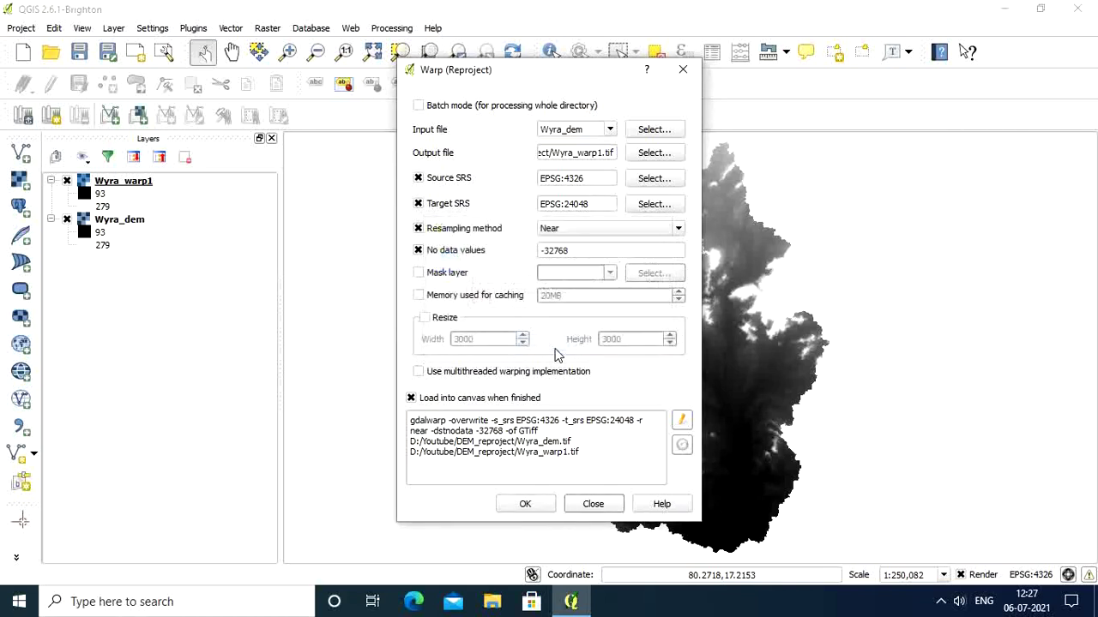
click(591, 503)
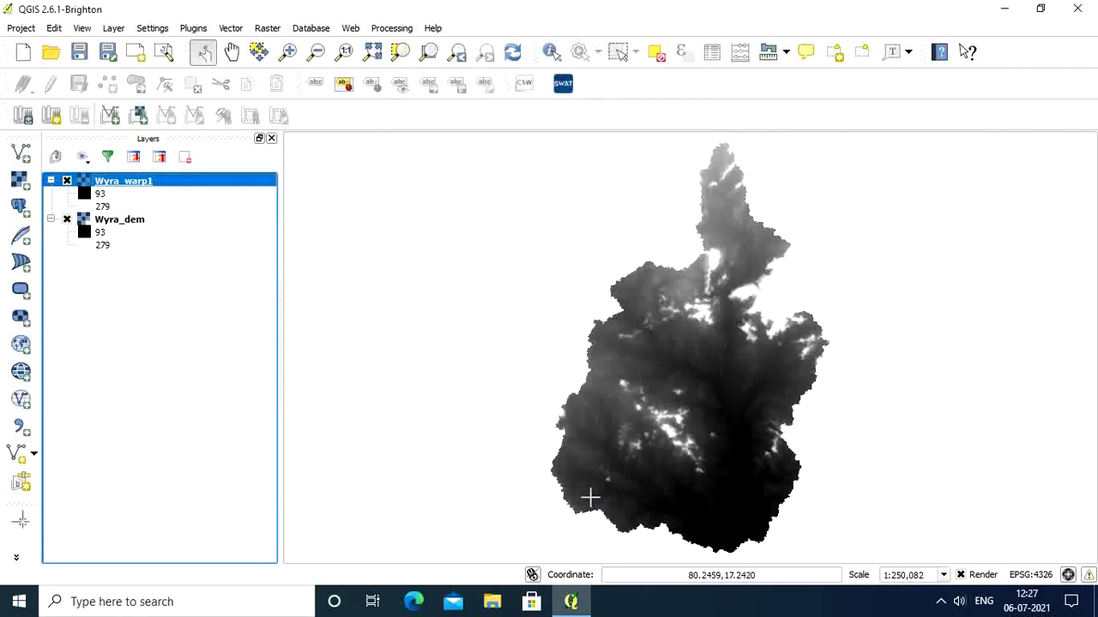
Zoom in and toggle Wyra_warp1 on and off to compare its rotated cells with Wyra_dem
click(67, 182)
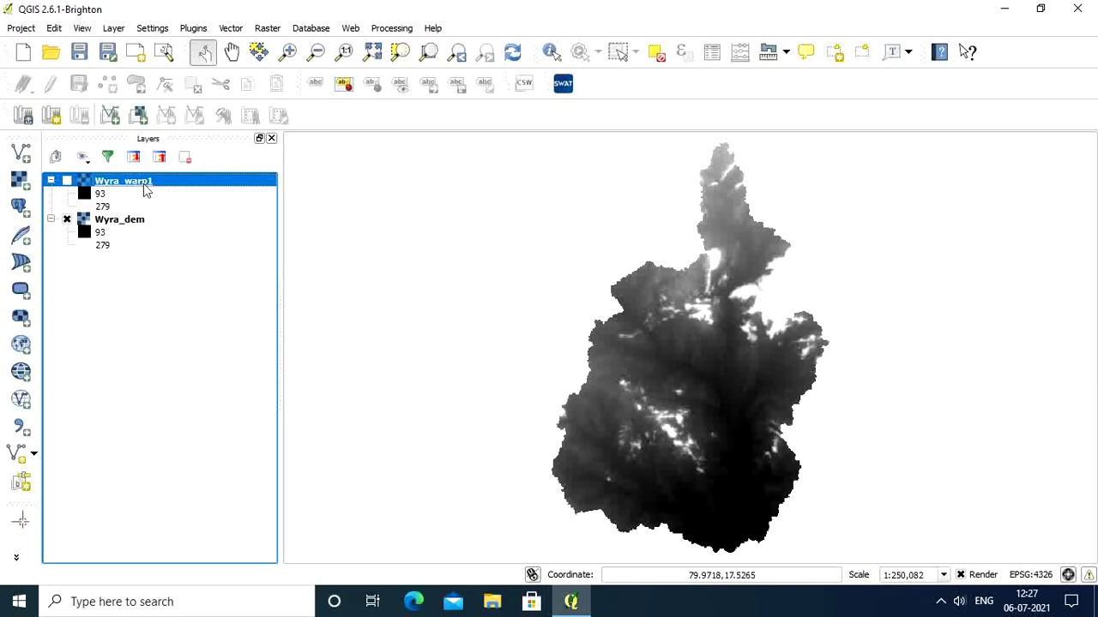
click(67, 181)
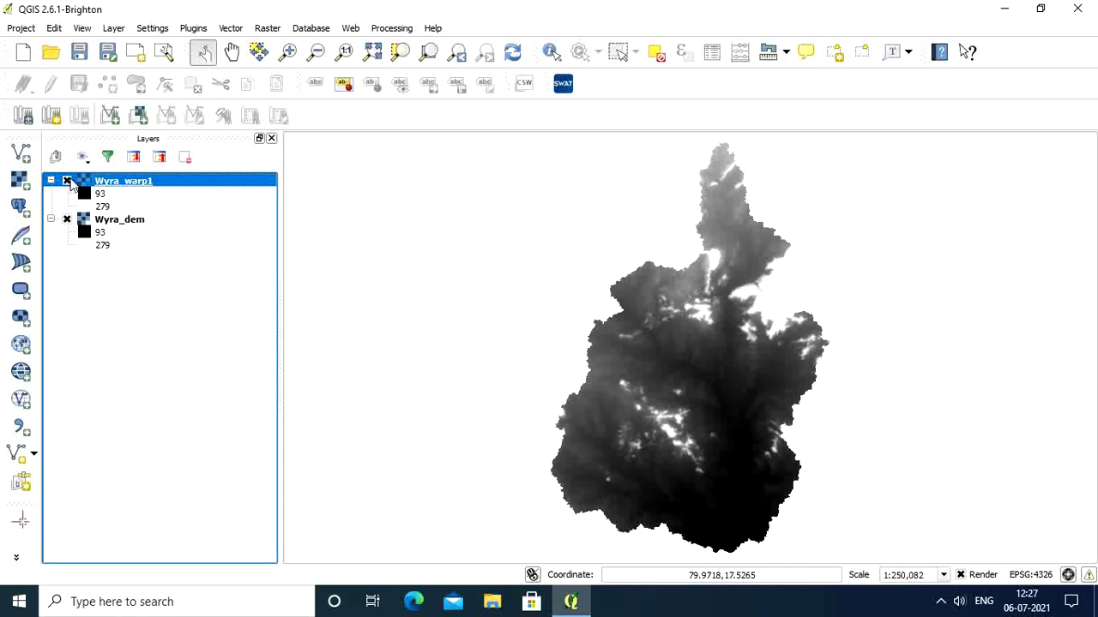
scroll(738, 196, up, 3)
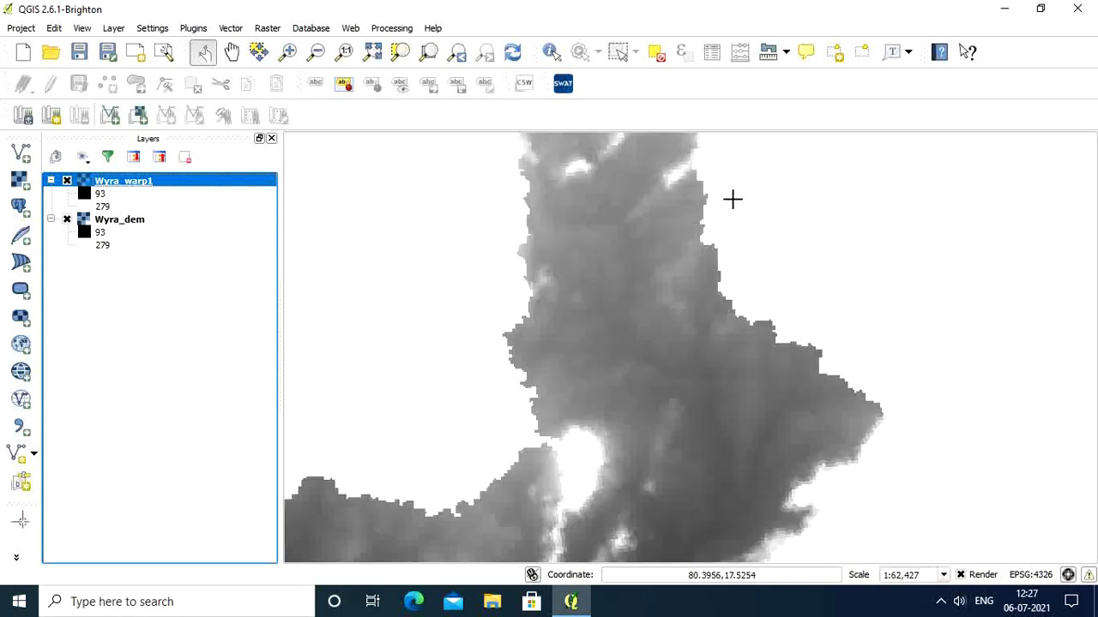
scroll(662, 215, up, 1)
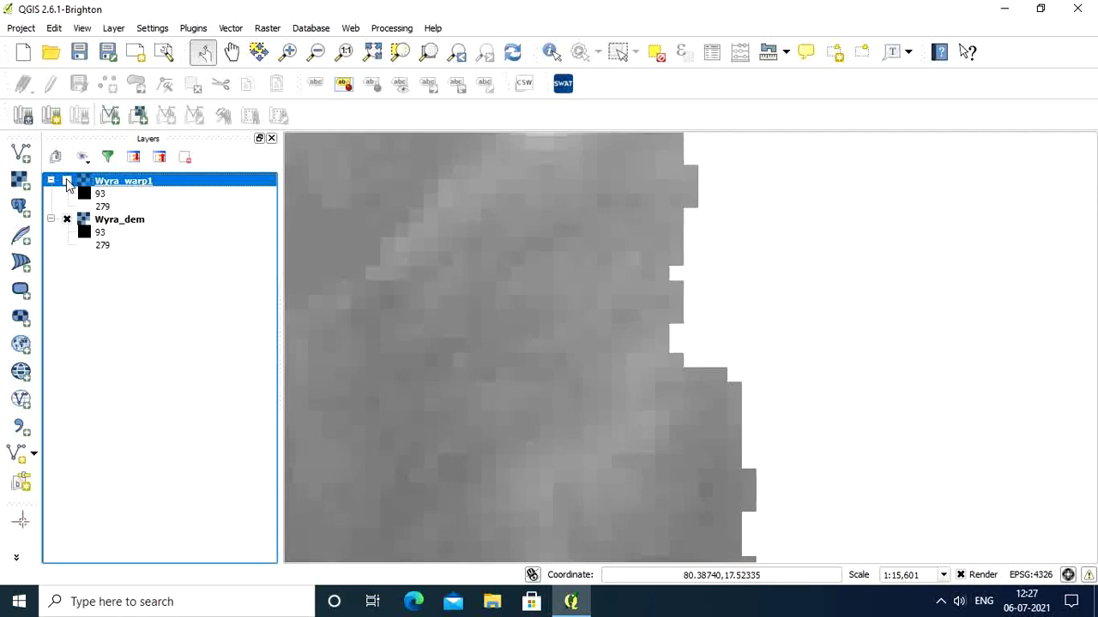
click(66, 181)
click(67, 181)
click(67, 181)
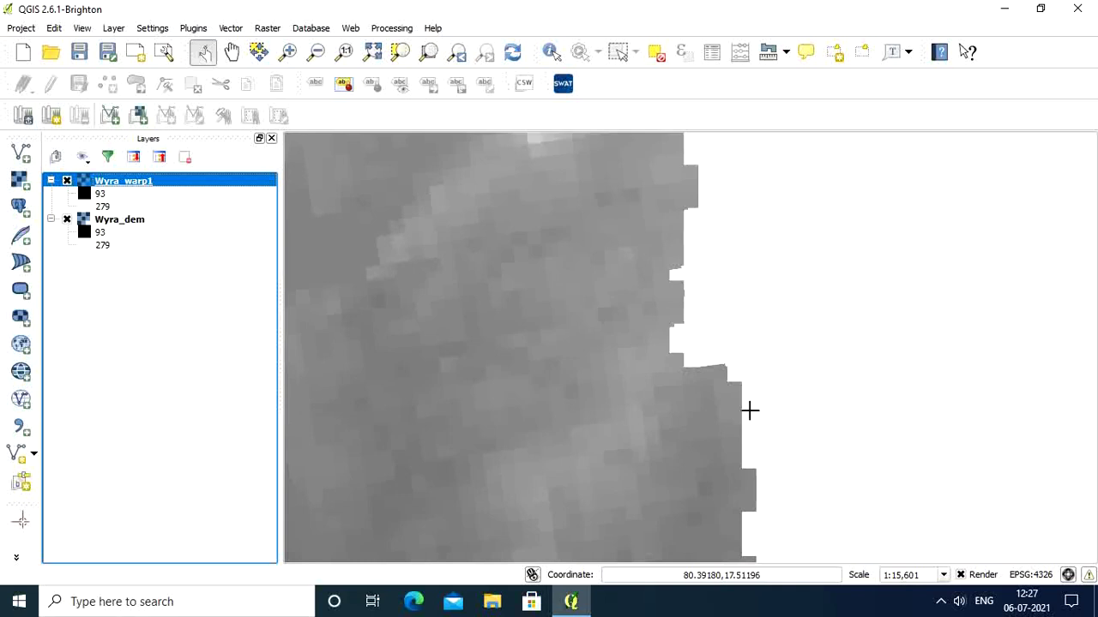
click(67, 181)
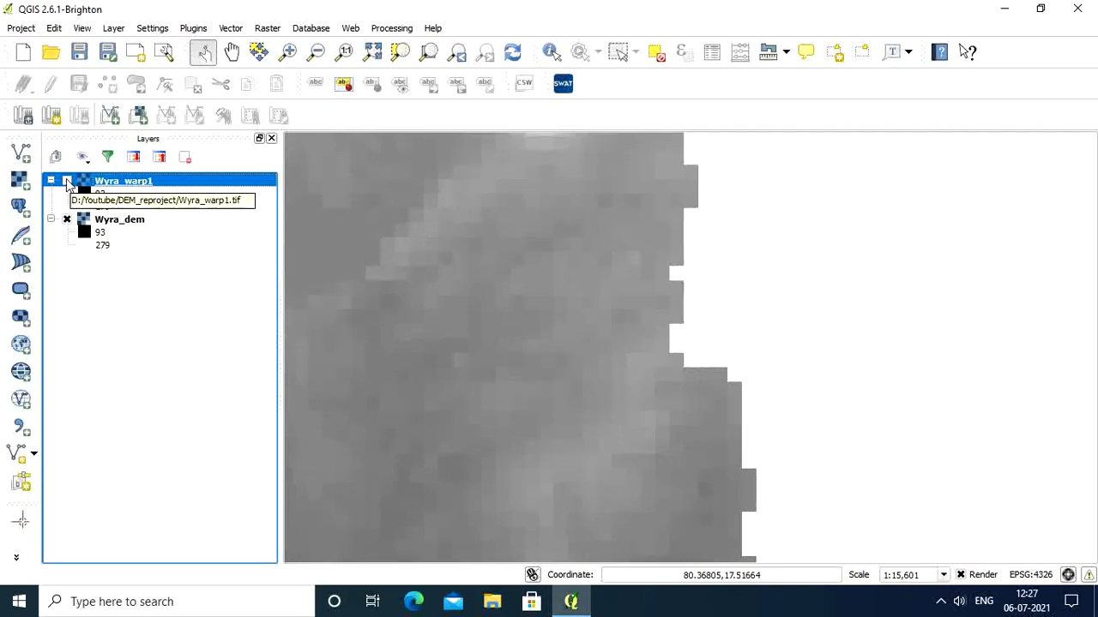
click(67, 181)
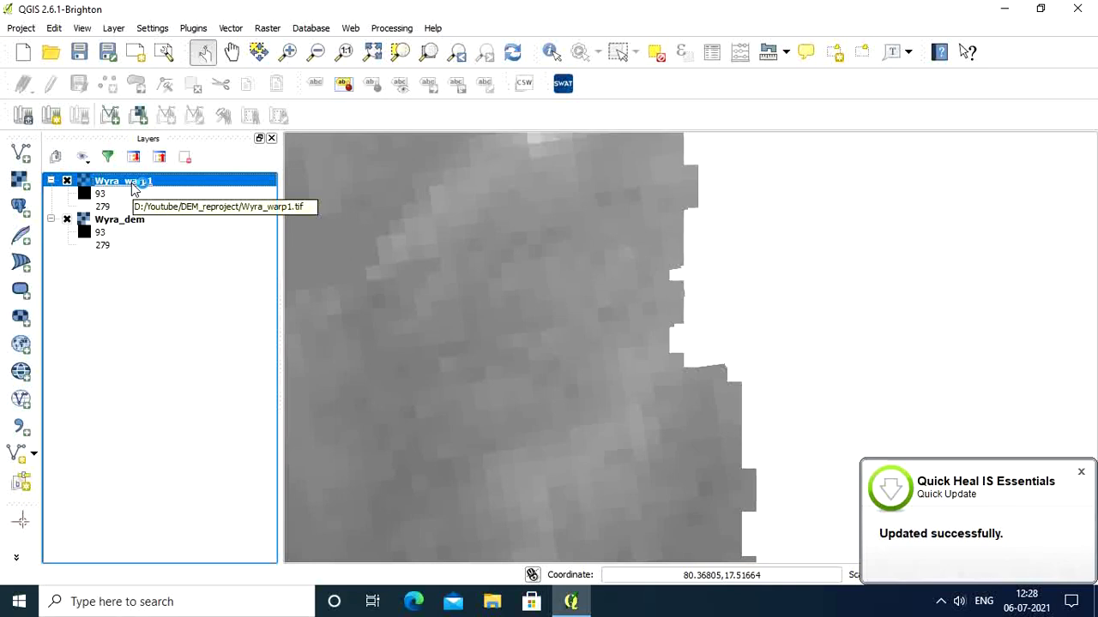
Check Wyra_warp1's properties (EPSG:24048, 359 × 495 cells), then launch QSWAT 1.4
right_click(133, 188)
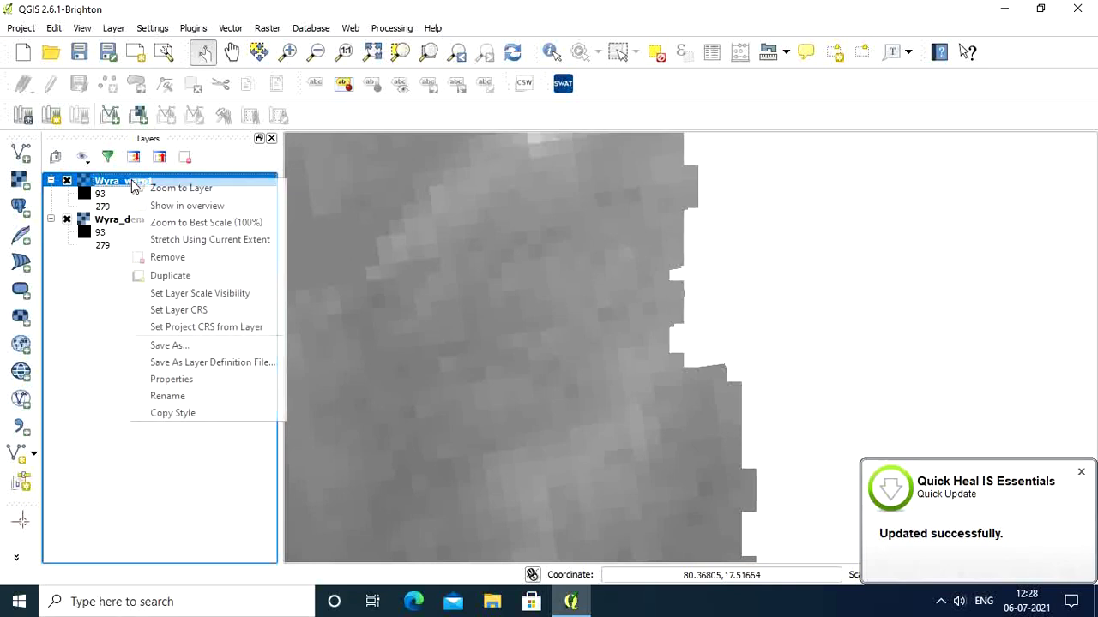
click(189, 381)
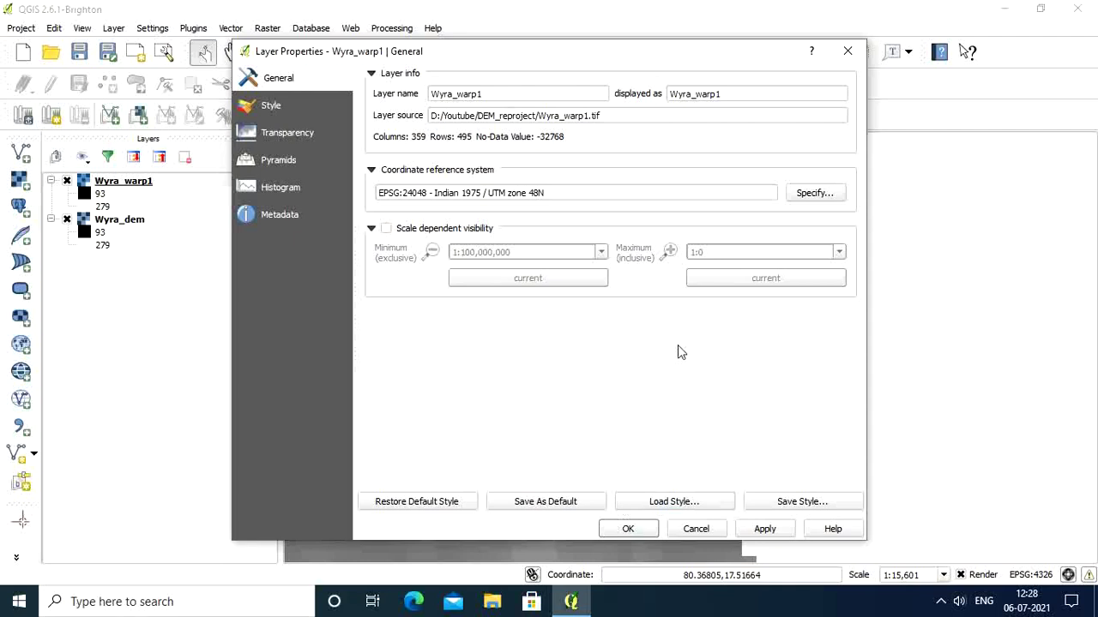
click(629, 530)
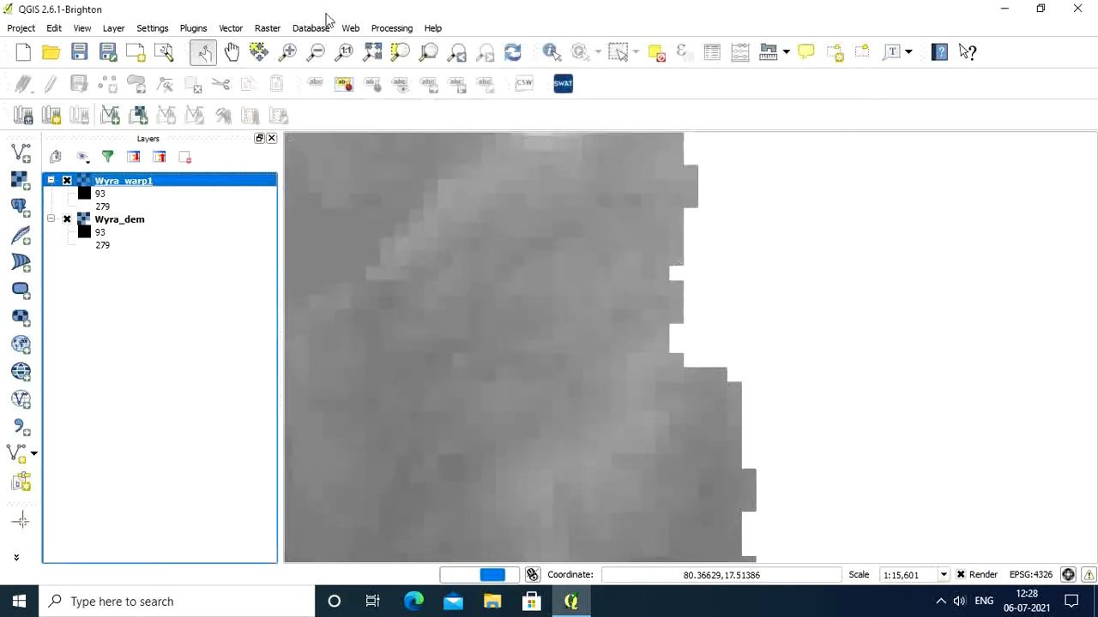
click(563, 82)
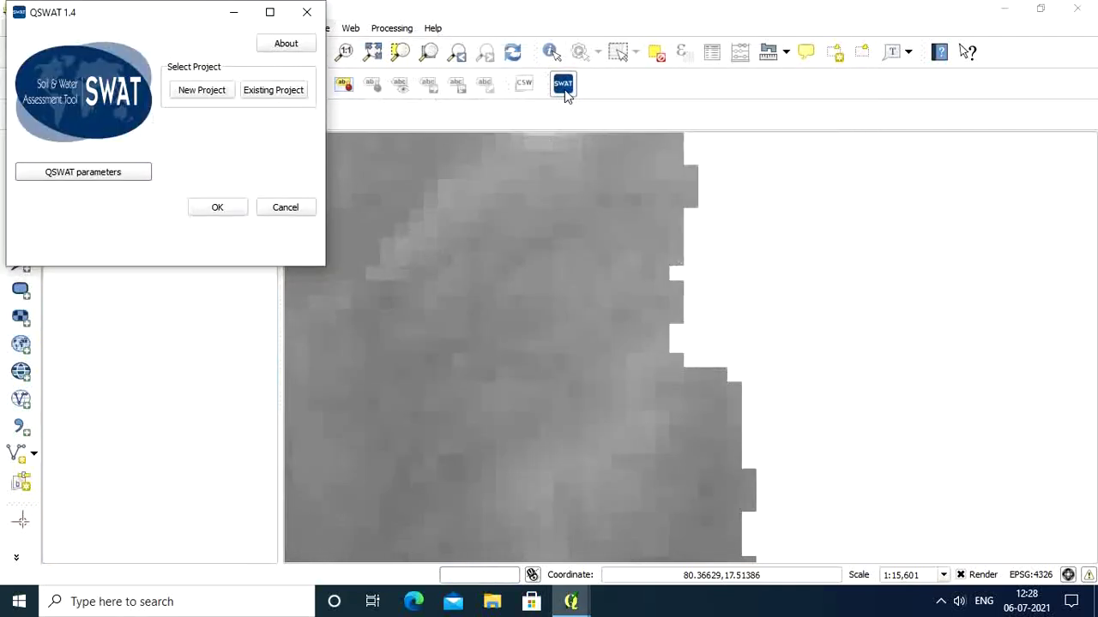
Open the existing ex4 QSWAT project, discarding the current one, and cancel the extra file chooser
click(259, 94)
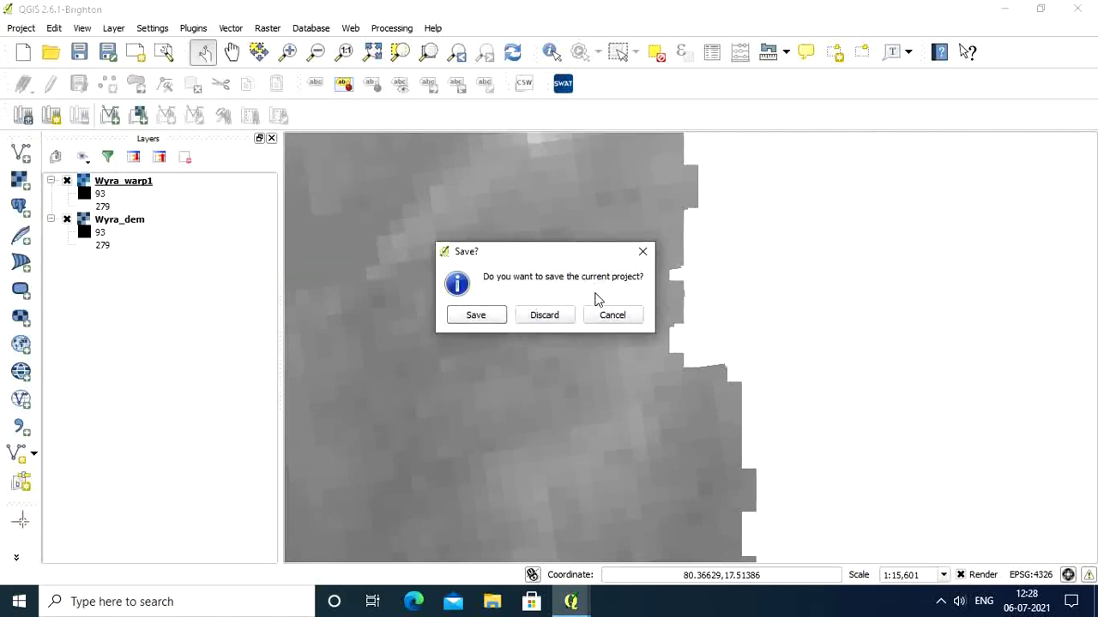
click(543, 318)
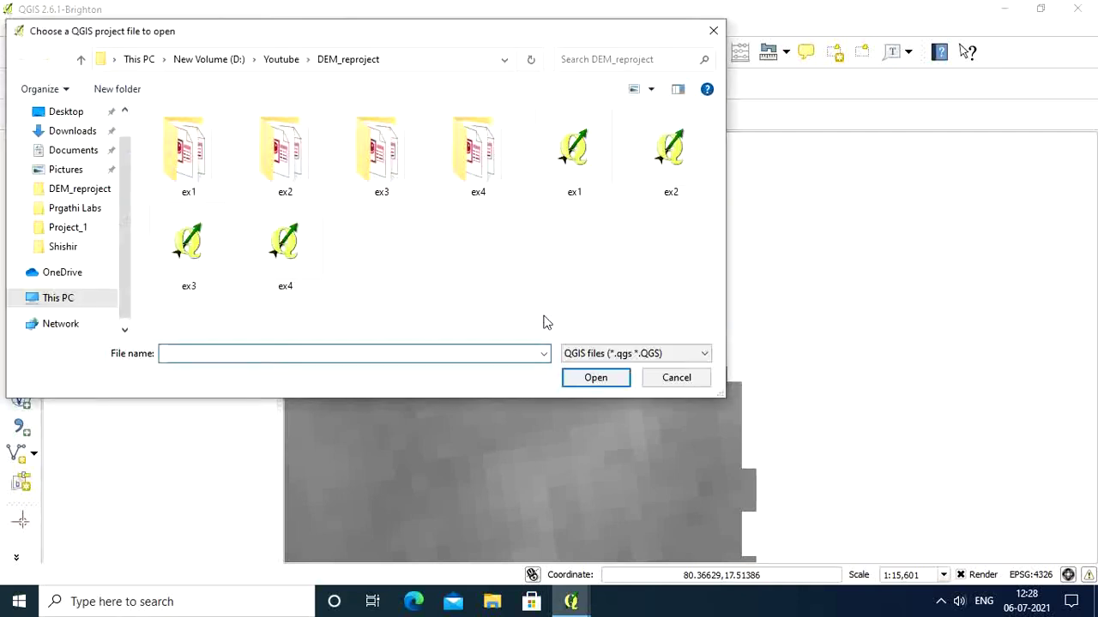
click(287, 265)
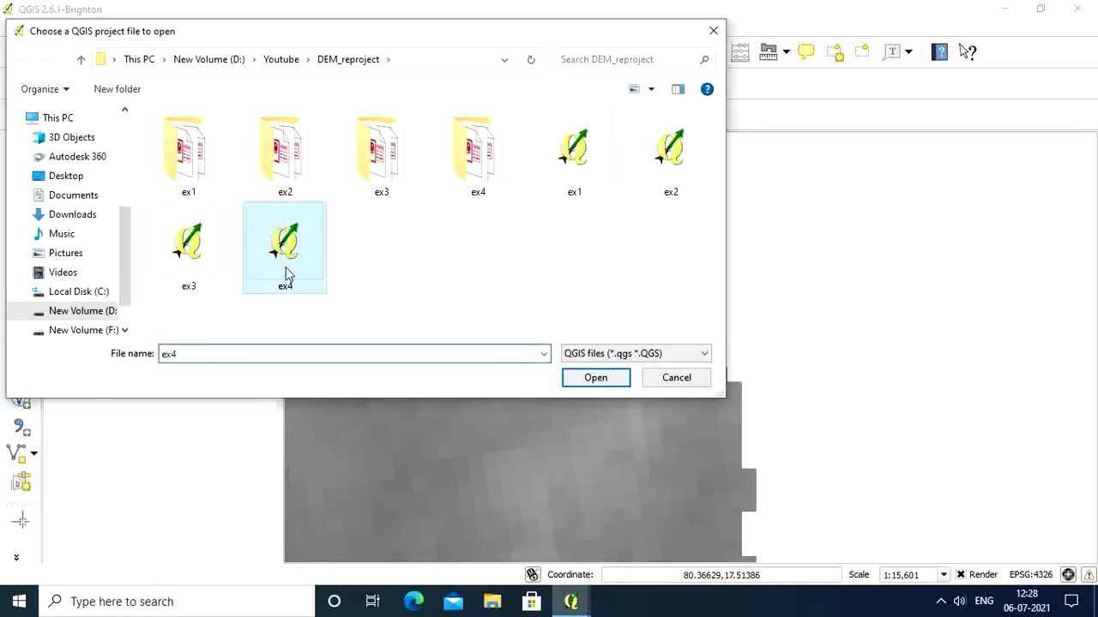
click(593, 377)
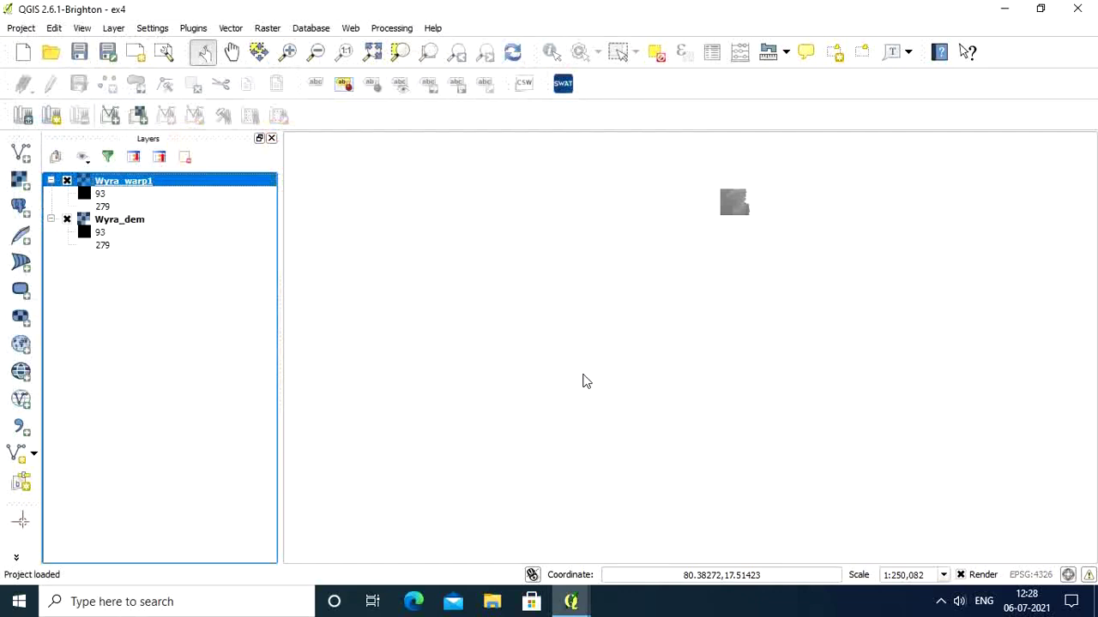
key(ctrl+o)
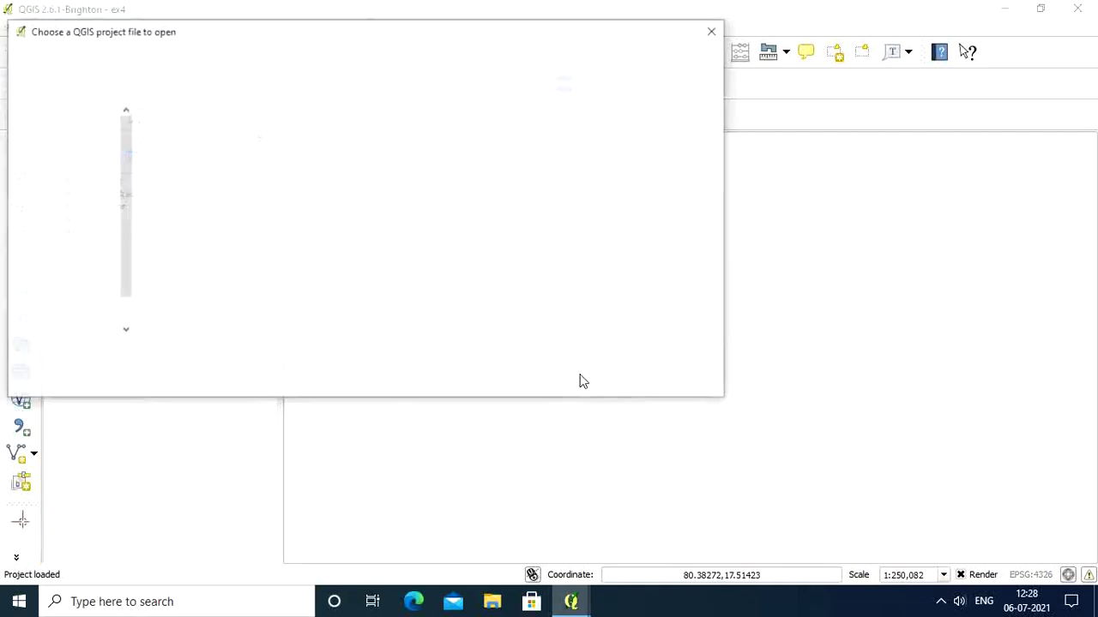
click(667, 378)
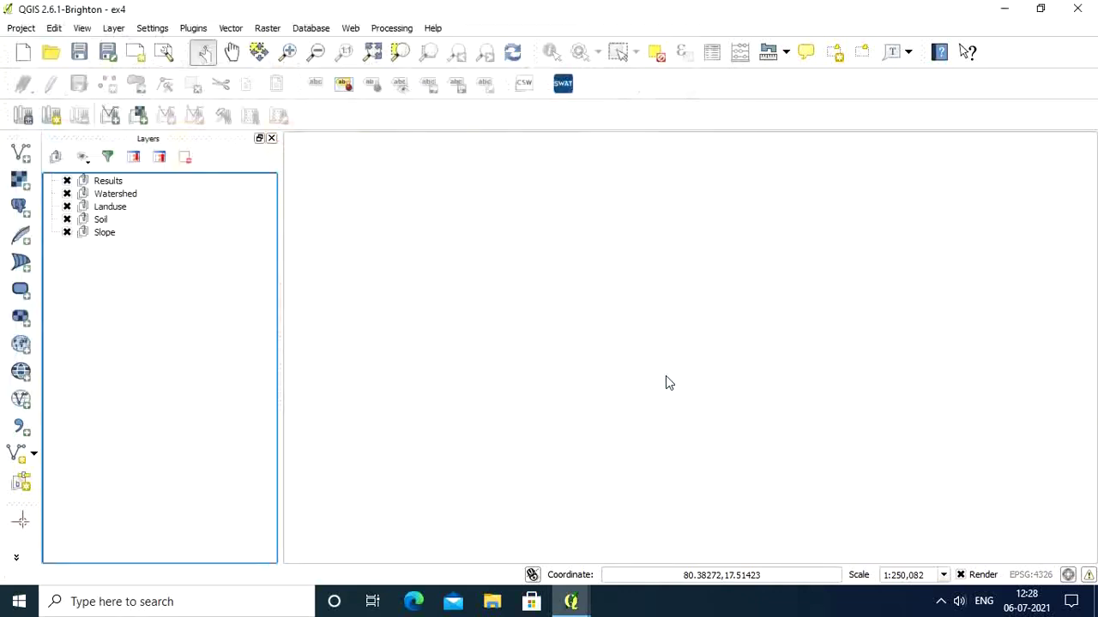
Select Wyra_warp1.tif as the Delineate Watershed DEM and move the dialog aside to view it
click(563, 83)
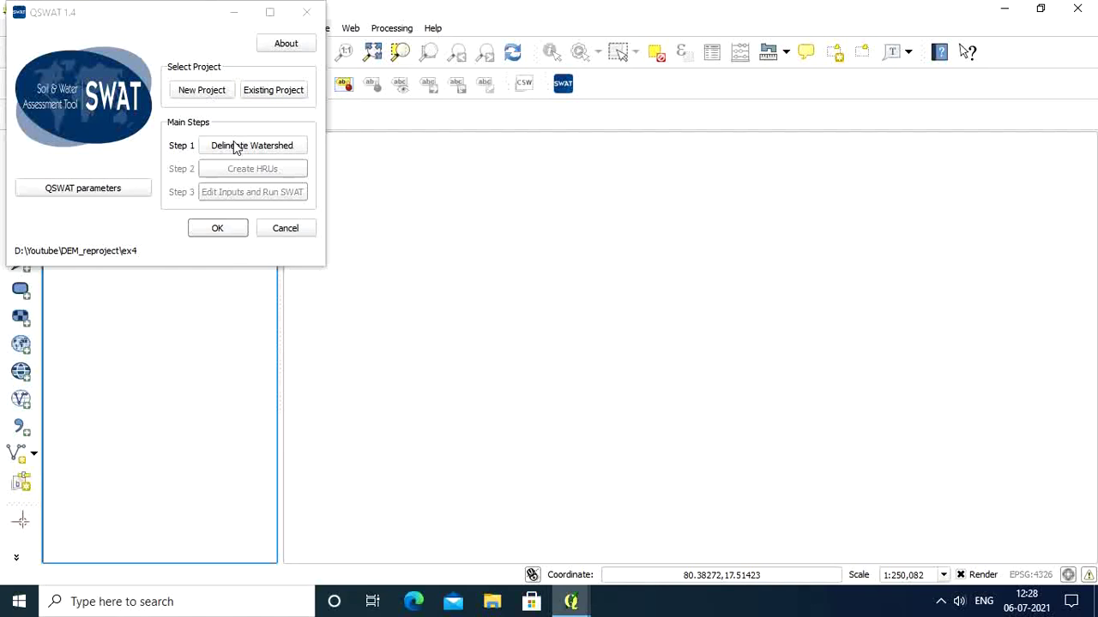
click(237, 147)
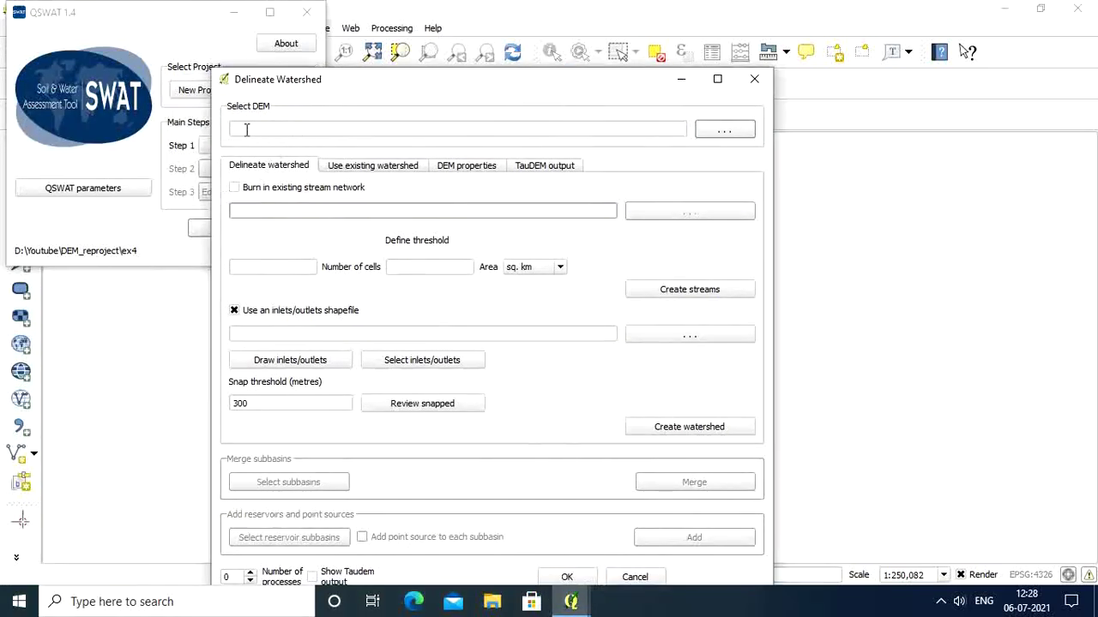
click(725, 130)
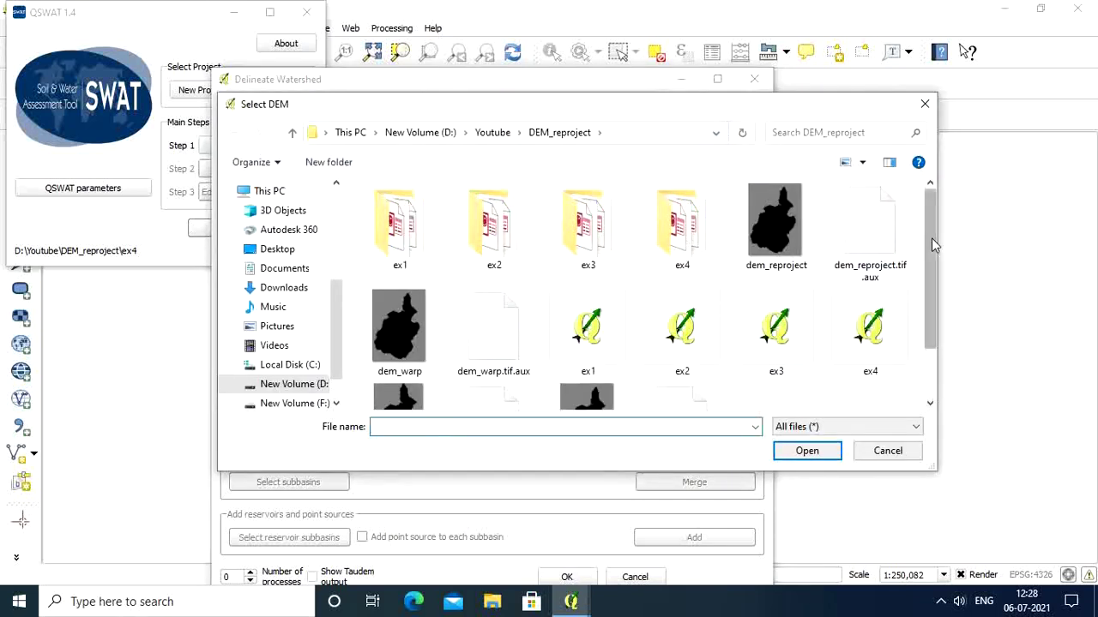
drag(931, 238, 935, 334)
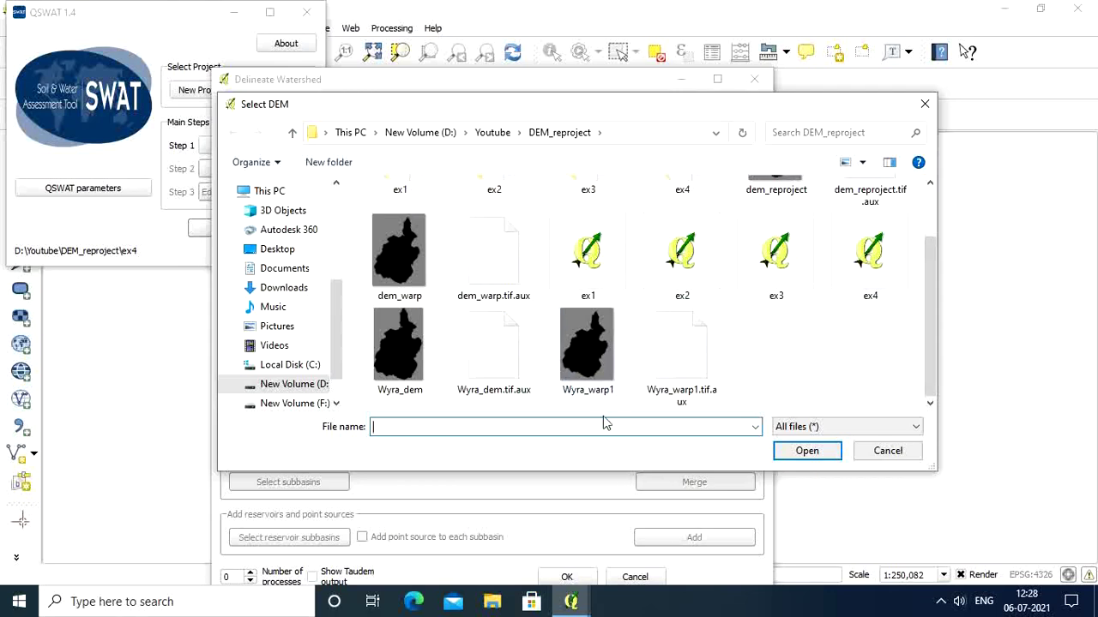
click(577, 341)
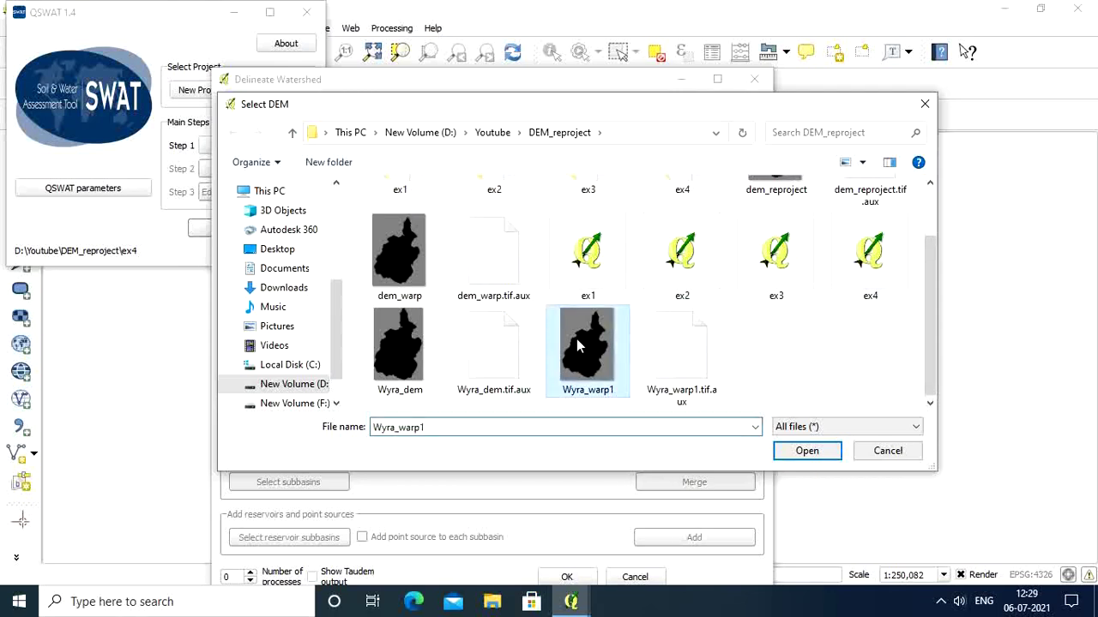
click(808, 450)
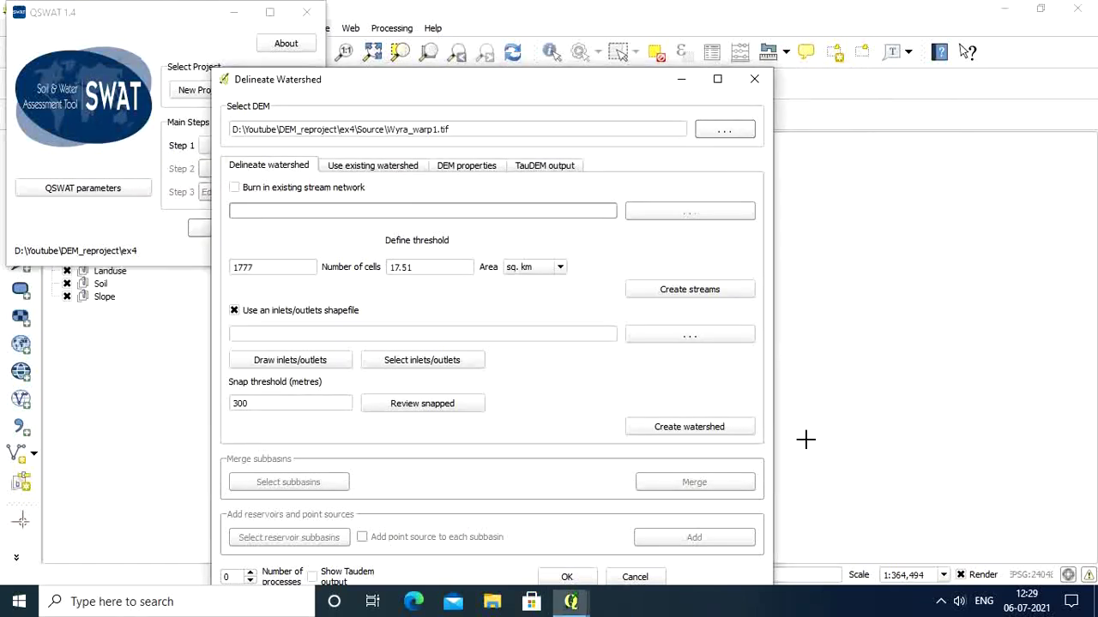
drag(587, 89, 275, 83)
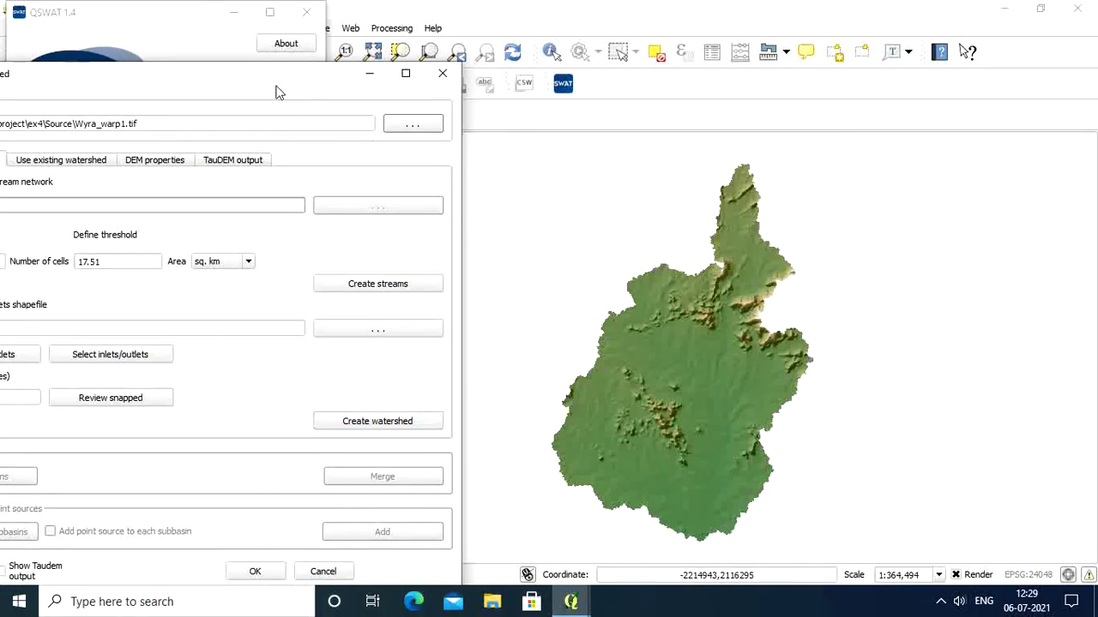
Check the DEM properties: 99.27 × 99.27 m cells in EPSG:24048
drag(272, 76, 600, 64)
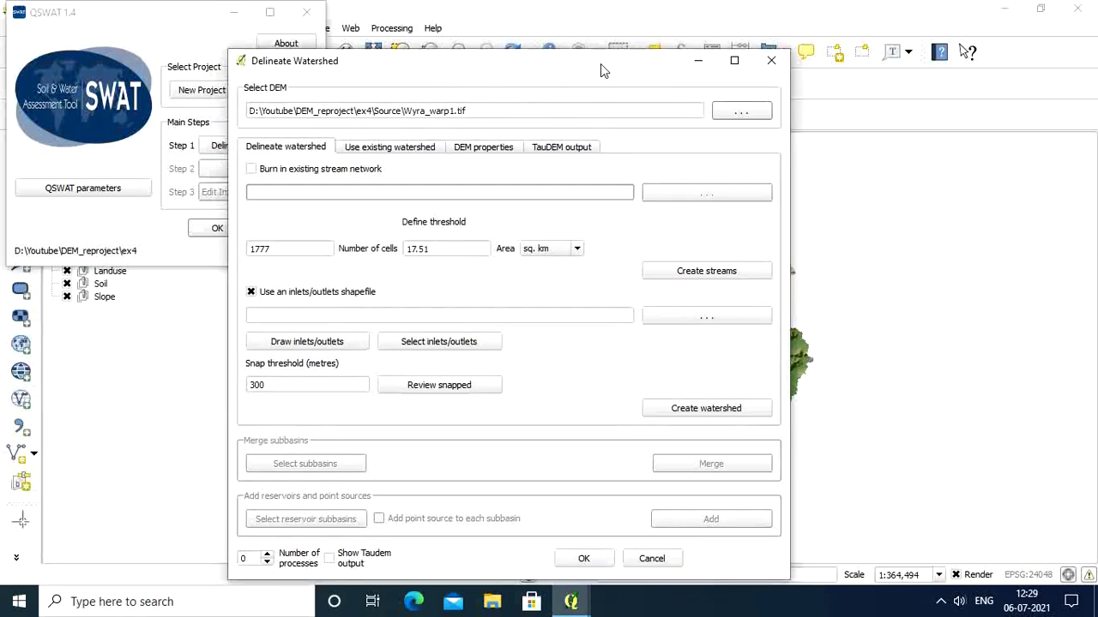
click(494, 147)
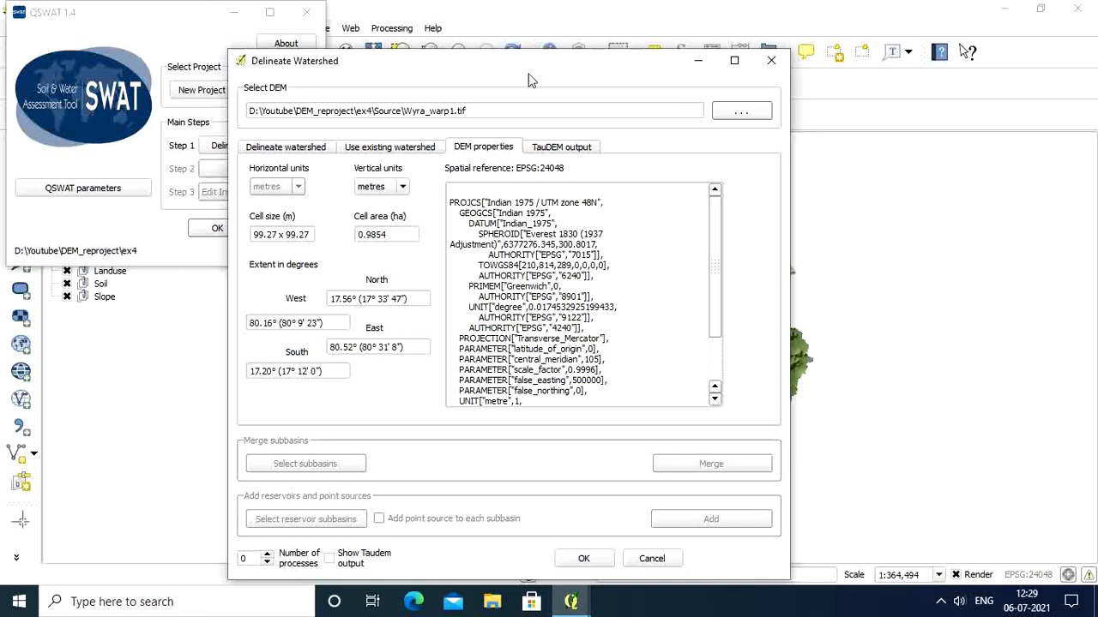
Minimize the watershed dialog and zoom in to about 1:1,424 until individual cells show
click(699, 60)
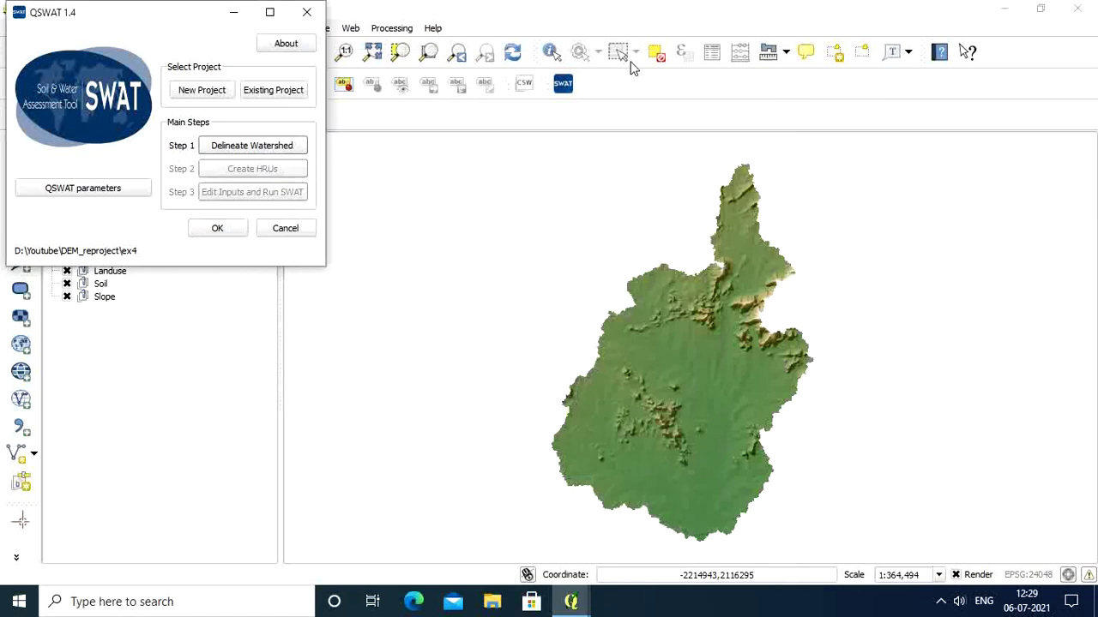
scroll(649, 281, up, 3)
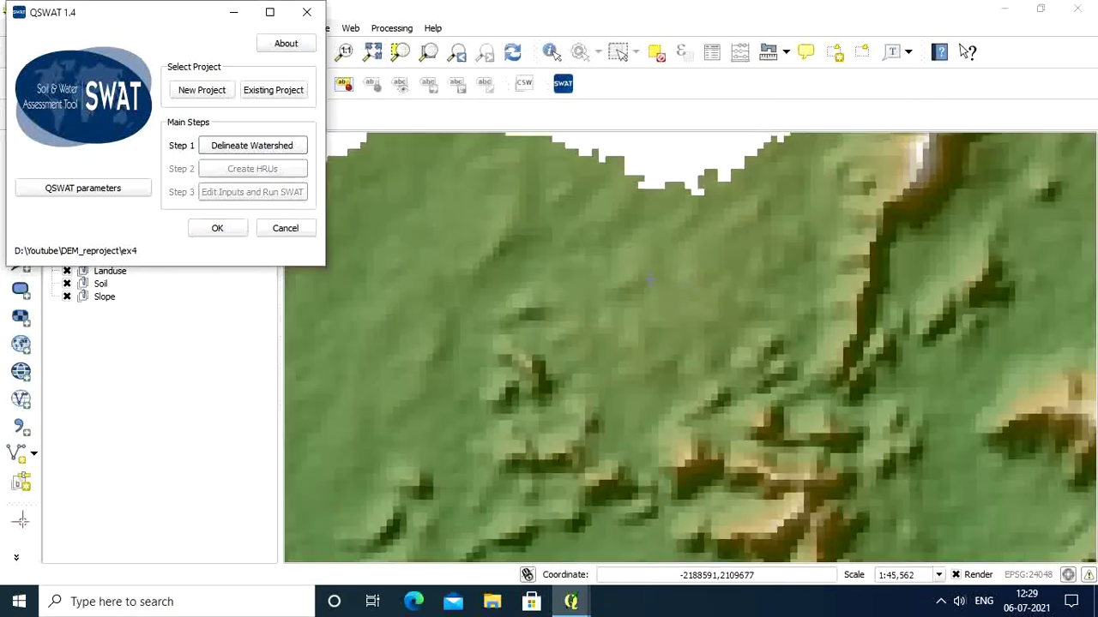
scroll(650, 280, up, 3)
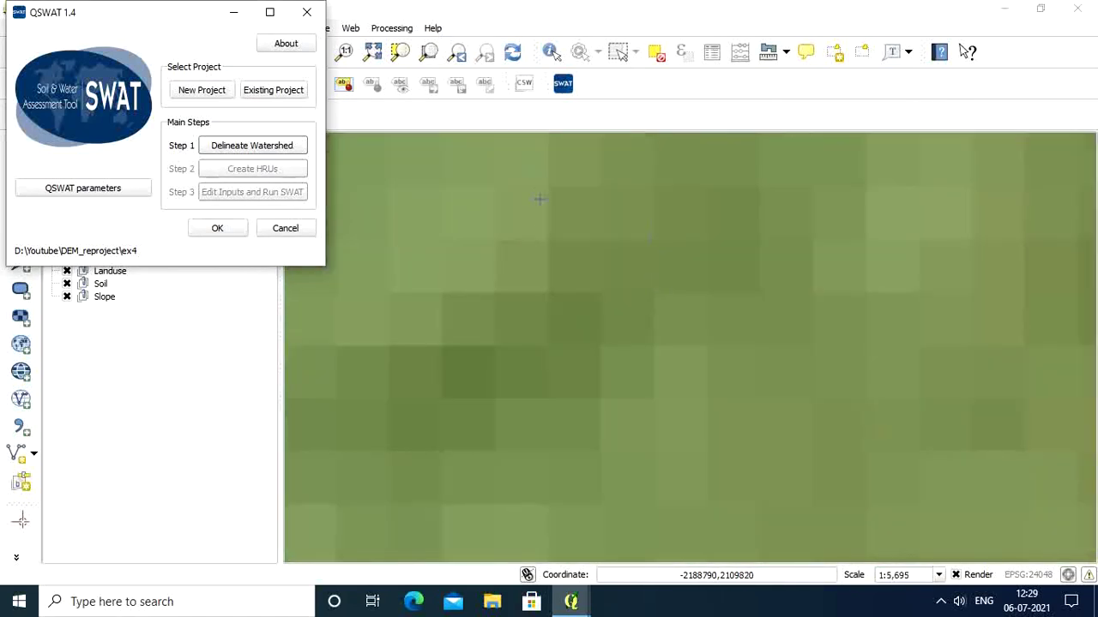
scroll(540, 199, up, 2)
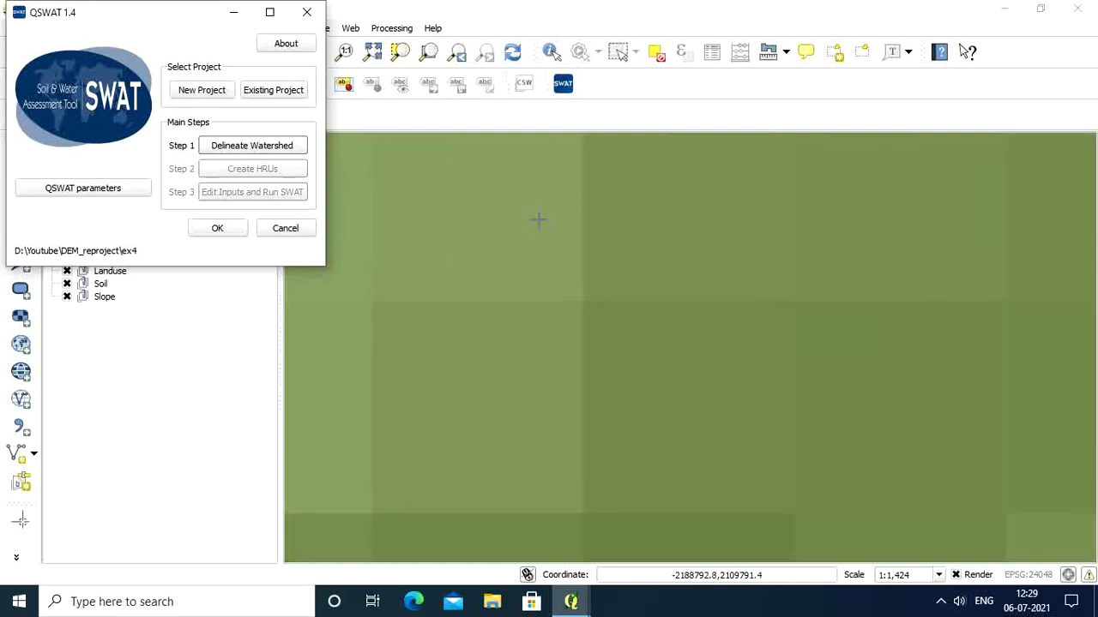
Start a new measurement and move the Measure window below the cells of interest
click(769, 53)
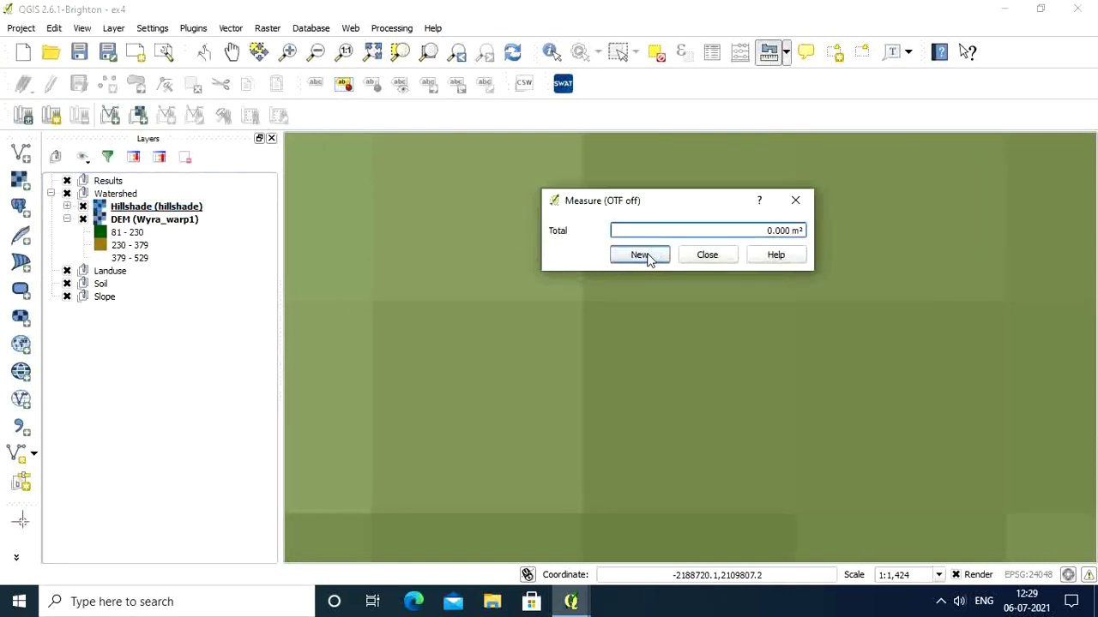
click(644, 255)
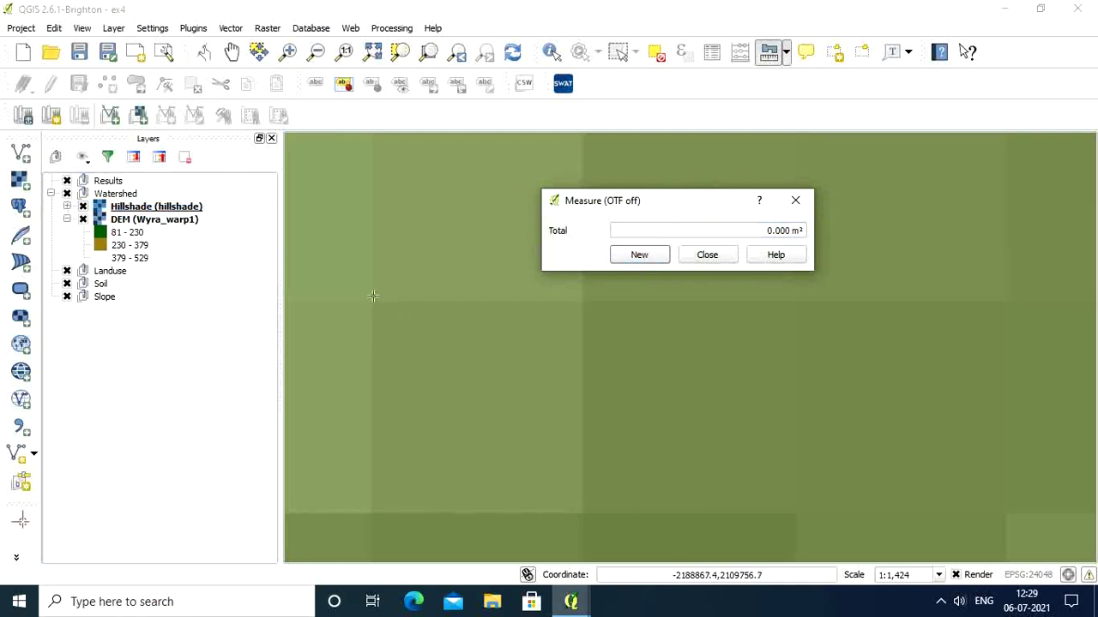
scroll(357, 306, up, 2)
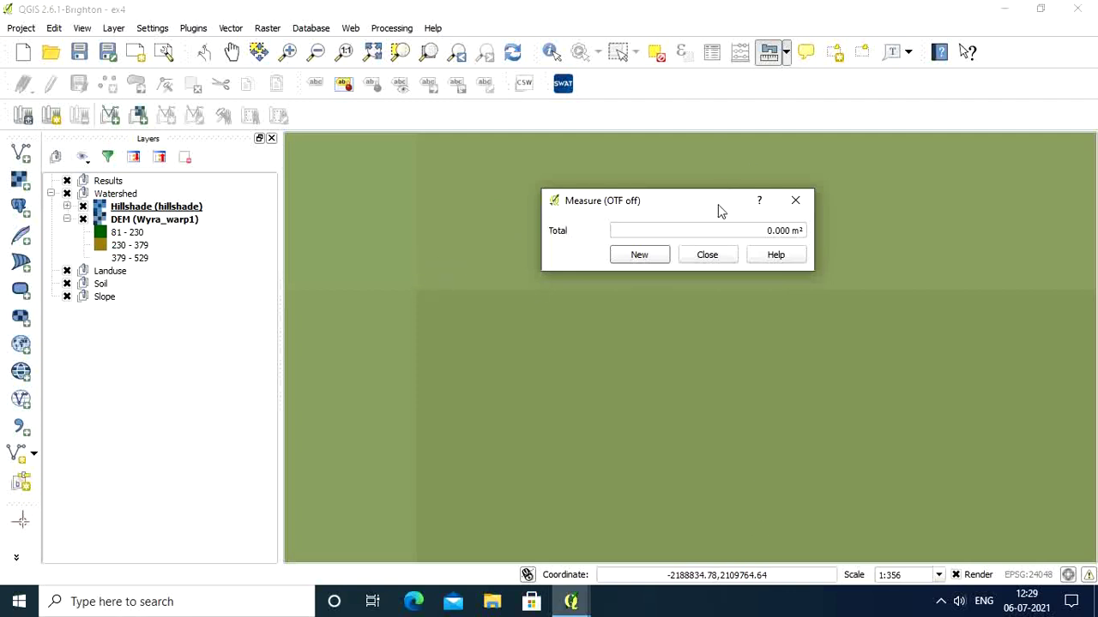
drag(720, 210, 660, 470)
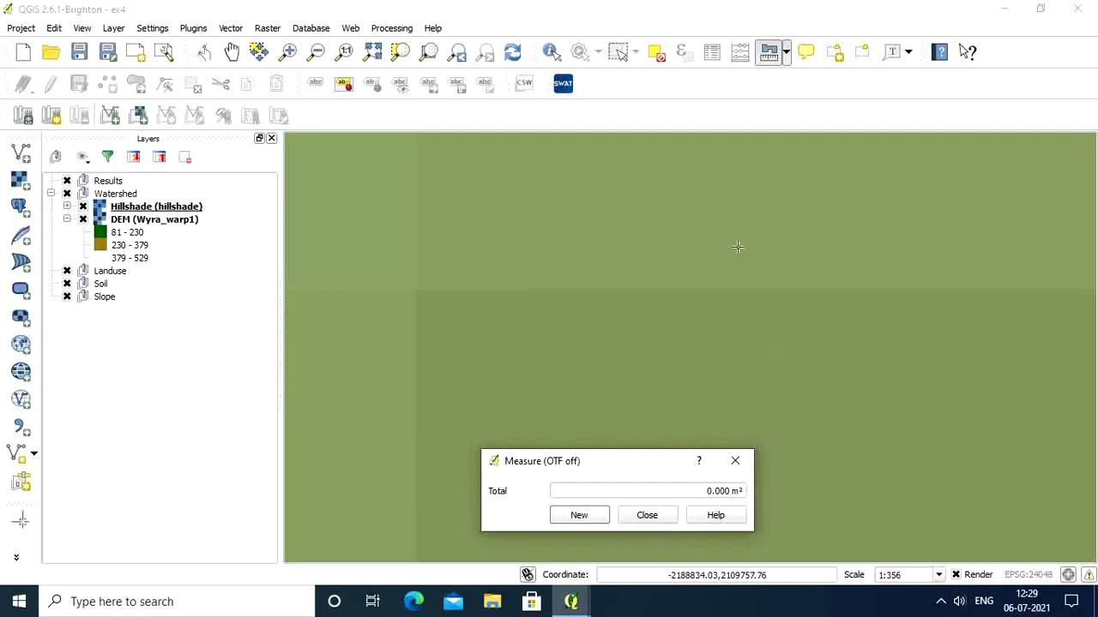
scroll(736, 246, down, 2)
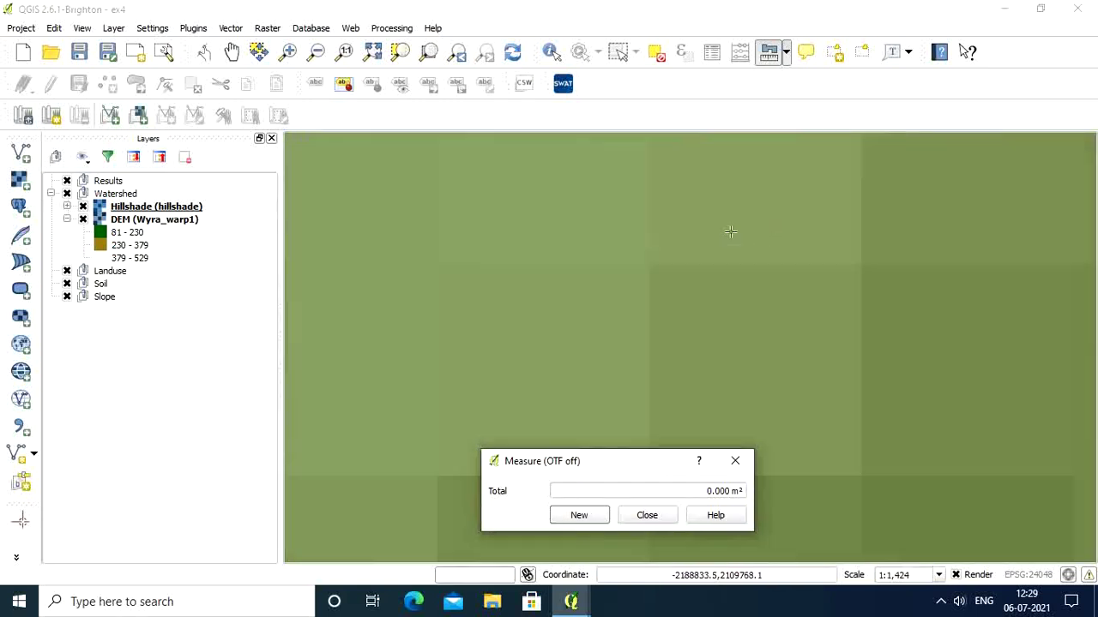
scroll(728, 232, up, 1)
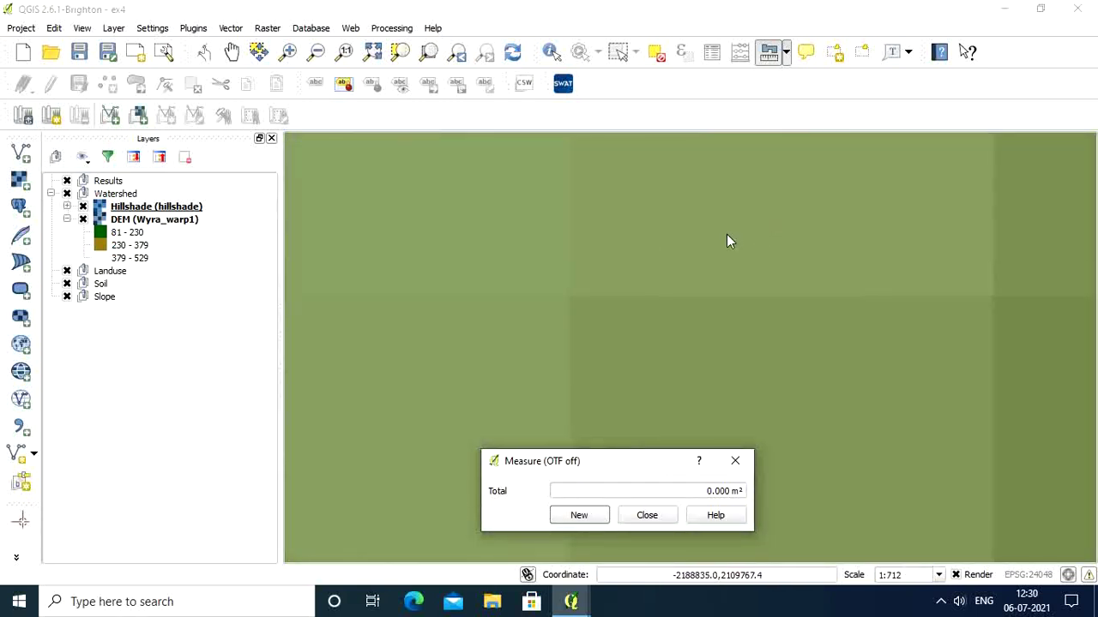
Measure a DEM cell edge with Measure Line, reading about 100.2 m, then close the results
click(570, 298)
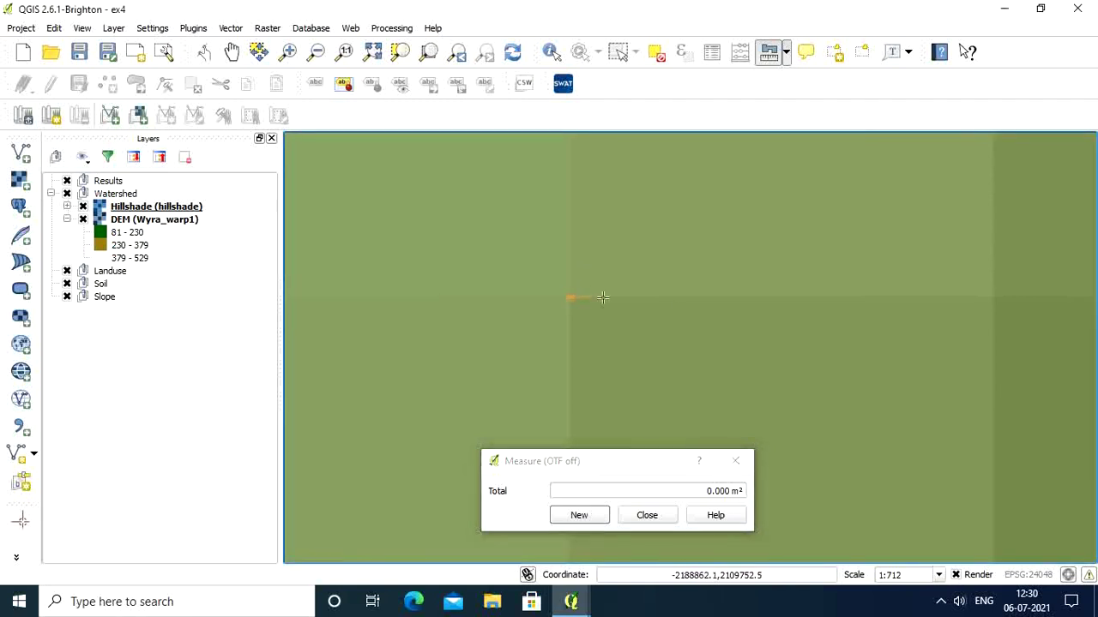
click(993, 298)
click(768, 52)
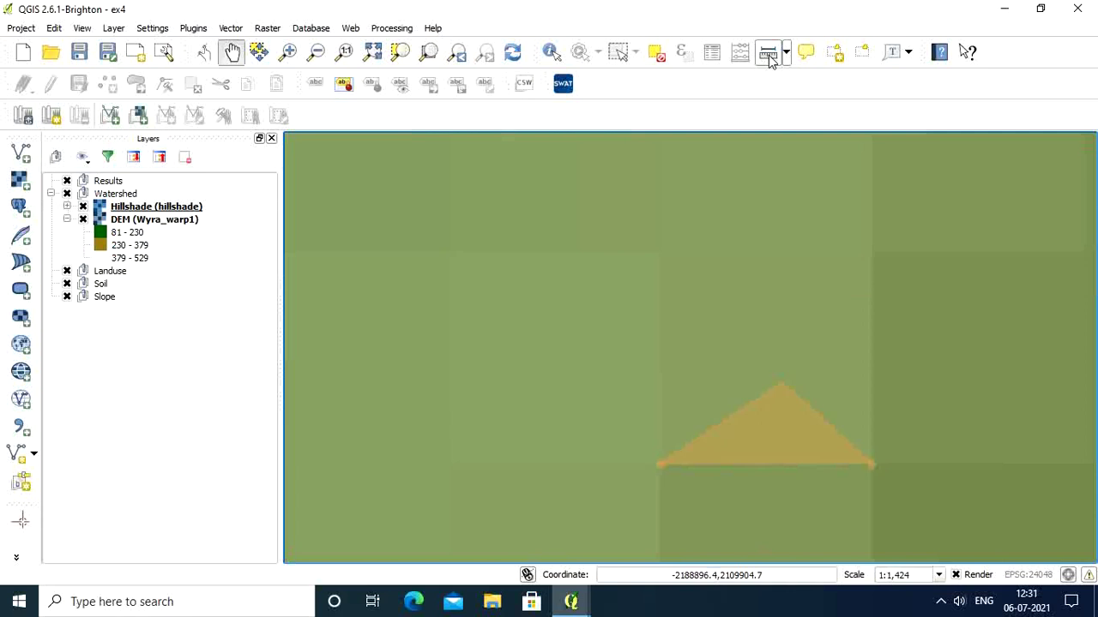
key(ctrl+shift+m)
click(660, 464)
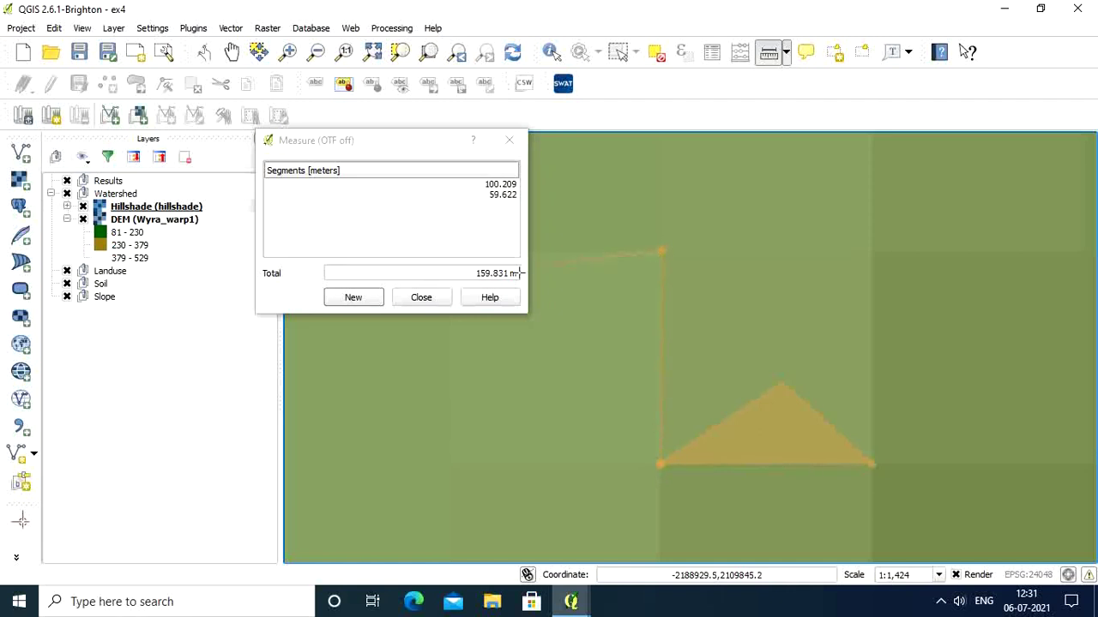
click(422, 297)
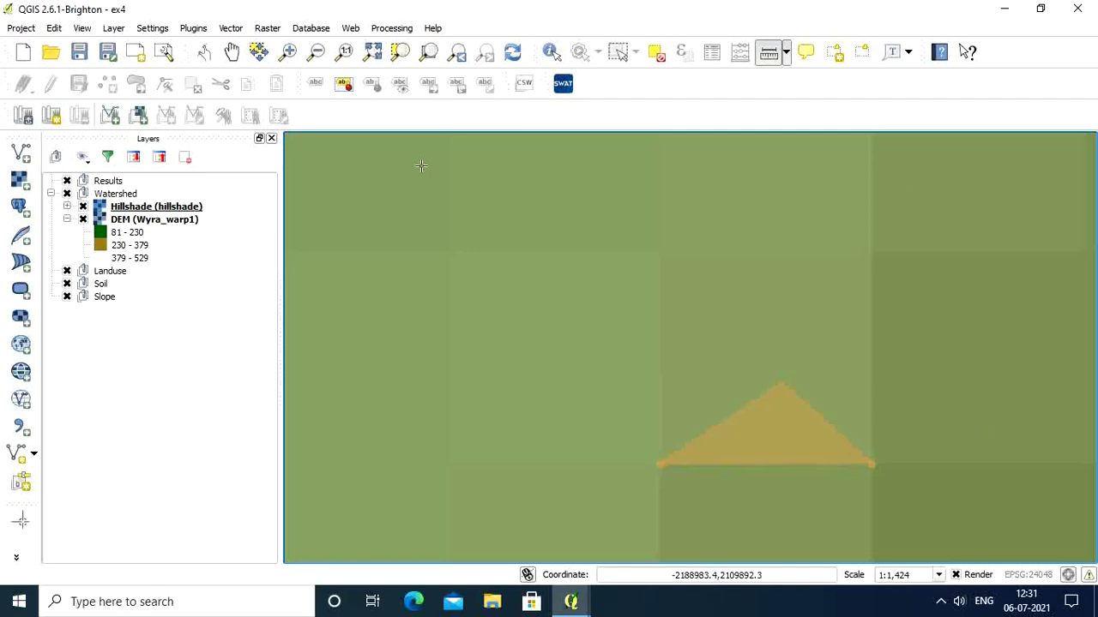
Restore Delineate Watershed and review its tabs, including the DEM cell size and projection
click(589, 605)
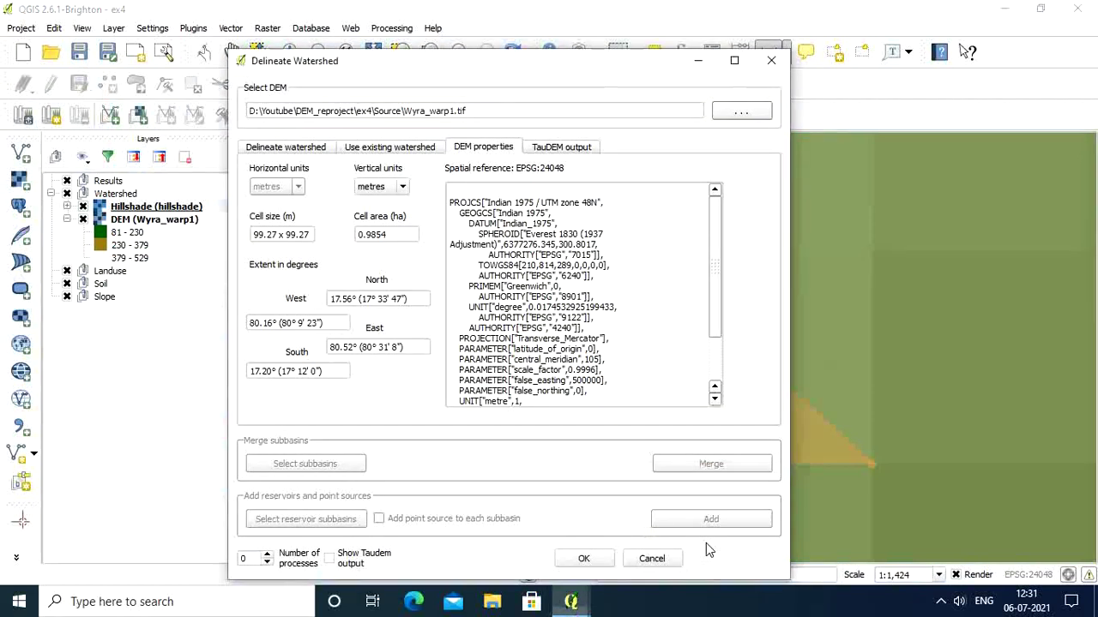
click(304, 147)
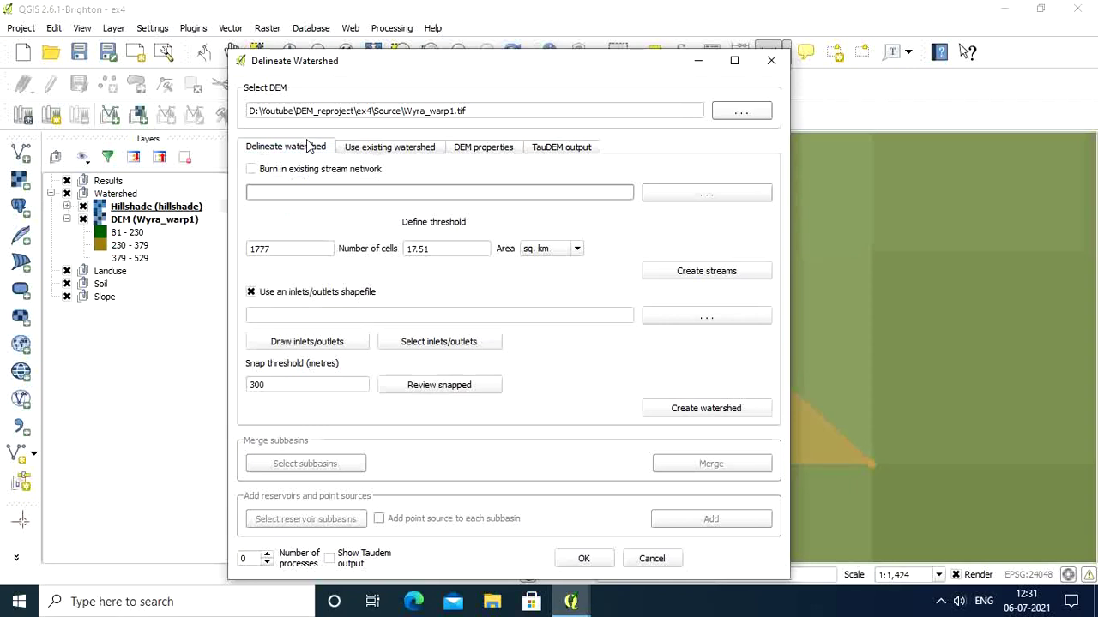
click(428, 149)
click(454, 151)
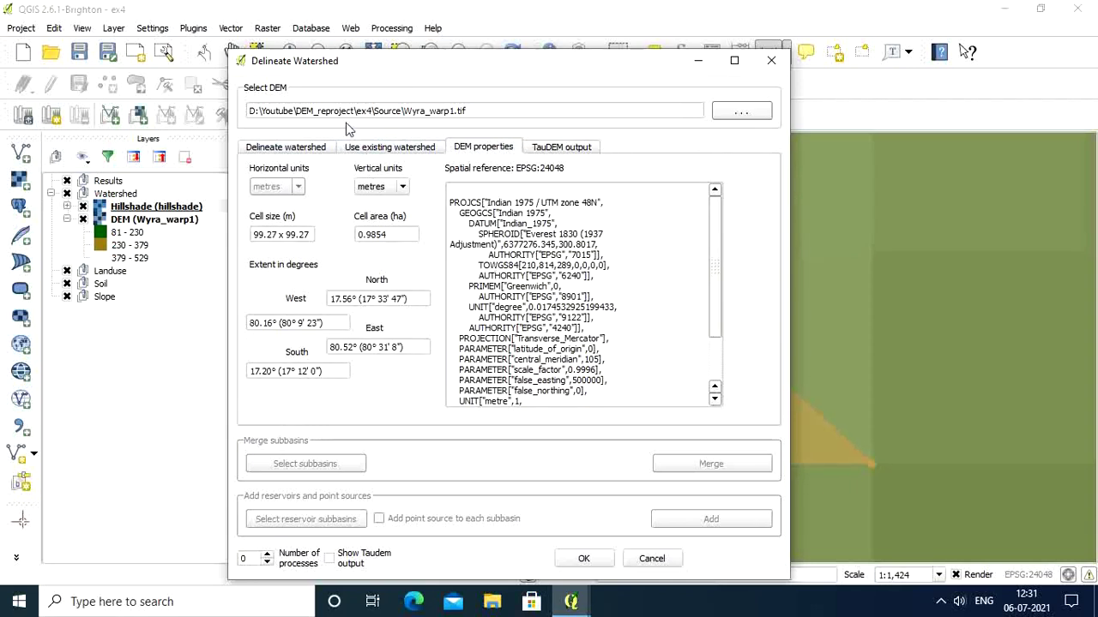
click(314, 150)
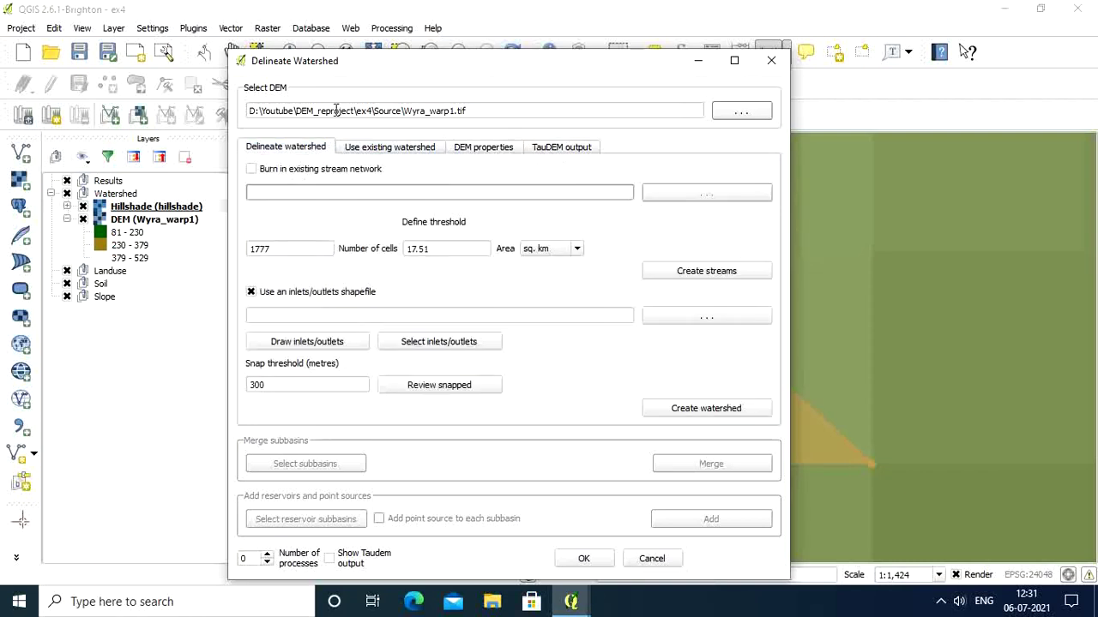
Show the 1777-cell threshold in hectares (1751 ha) and close the dialog
click(576, 251)
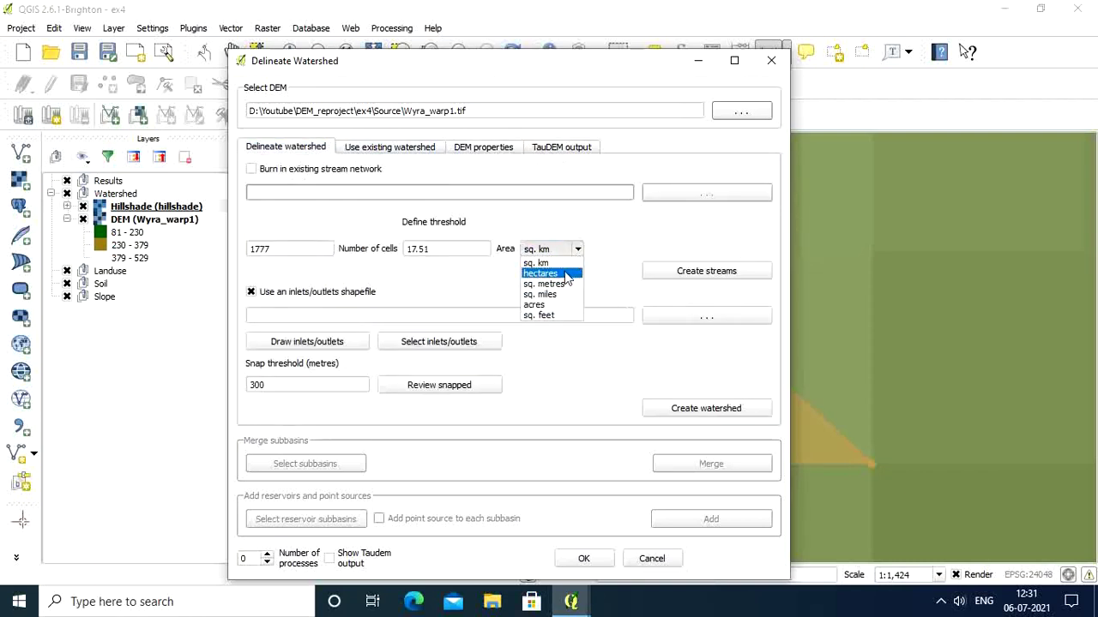
click(566, 274)
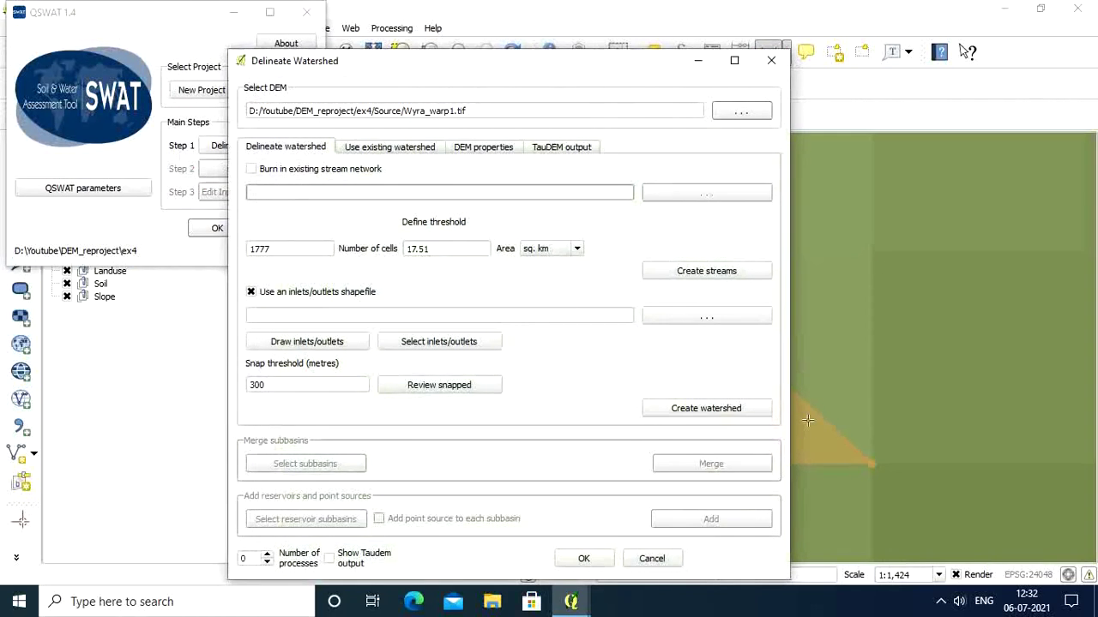
click(639, 568)
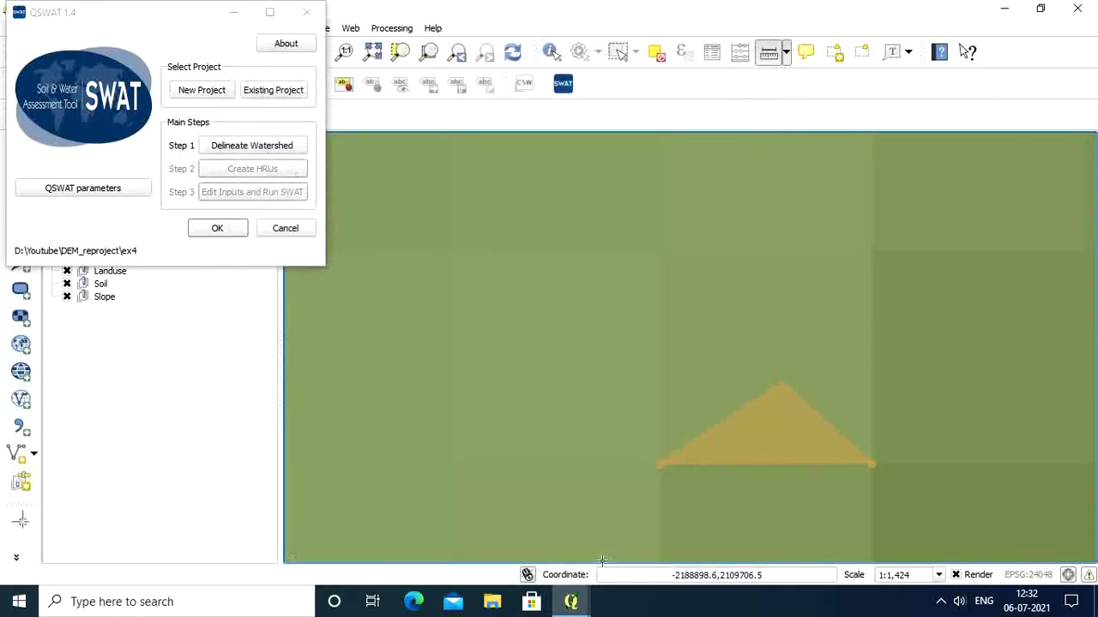